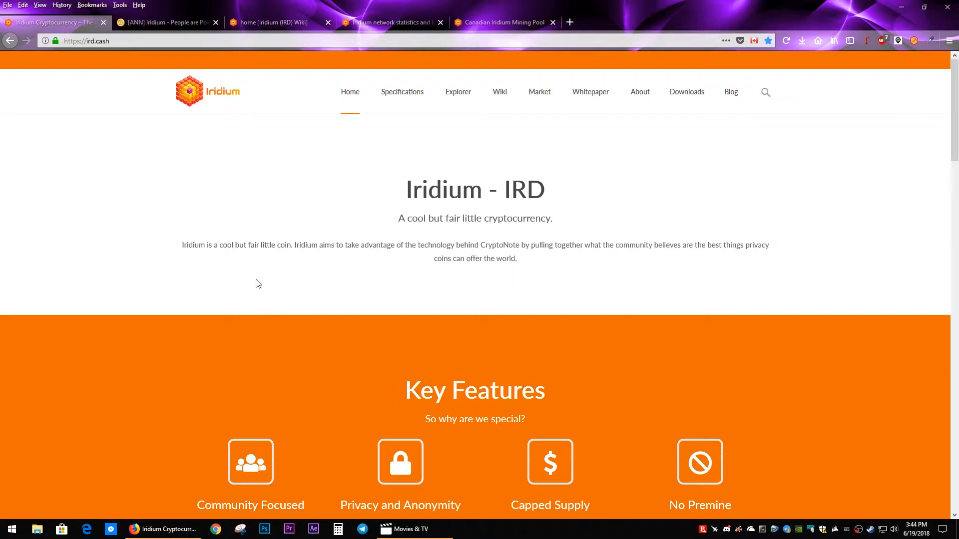
# Step: Review the key features on the Iridium website, the Bitcointalk announcement's specifications and roadmap, and the wiki and block explorer pages
pyautogui.scroll(-5, 244, 257)
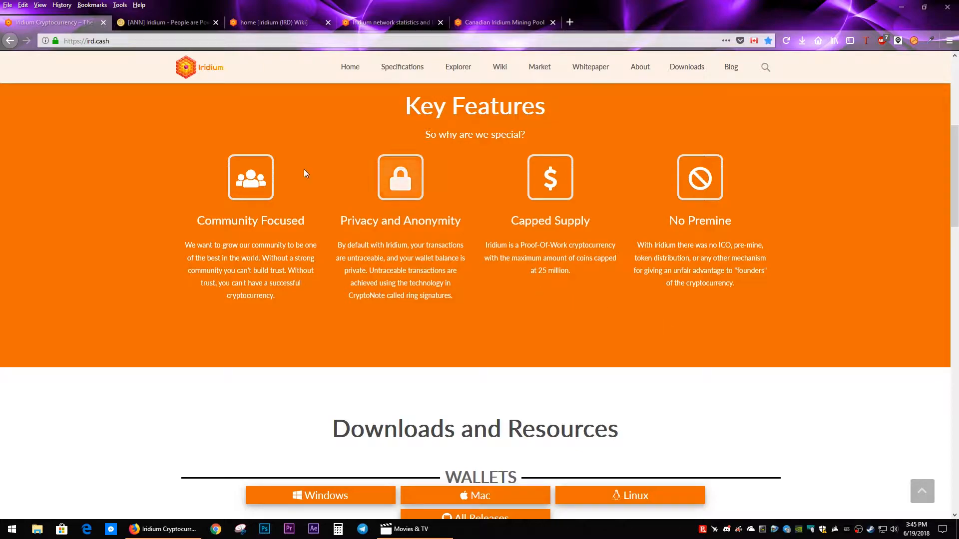
pyautogui.click(167, 26)
pyautogui.scroll(-3, 228, 287)
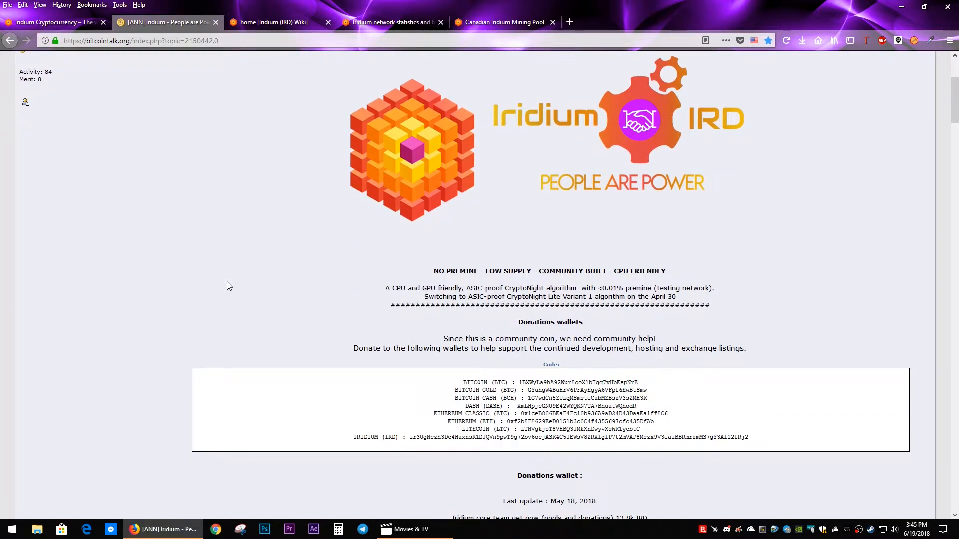
pyautogui.scroll(1, 226, 282)
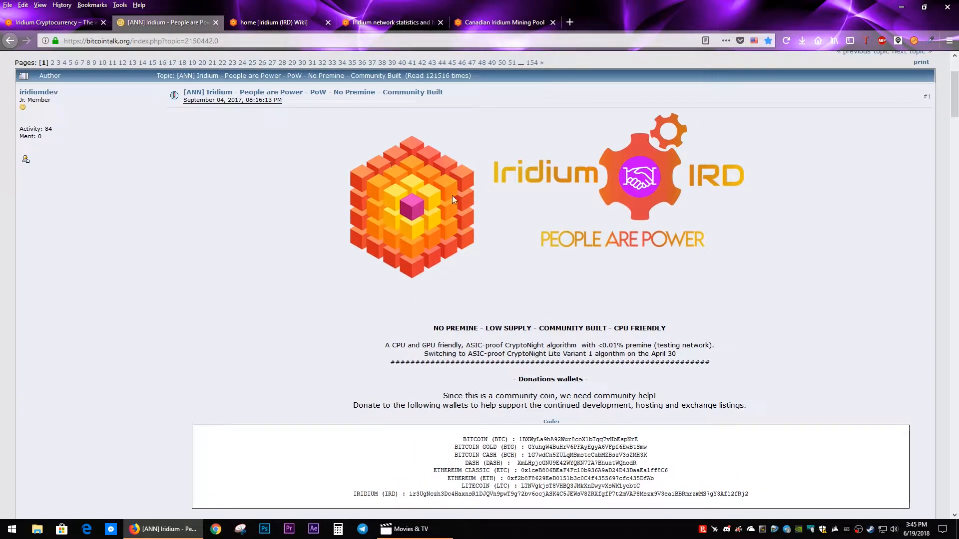
pyautogui.scroll(-3, 278, 284)
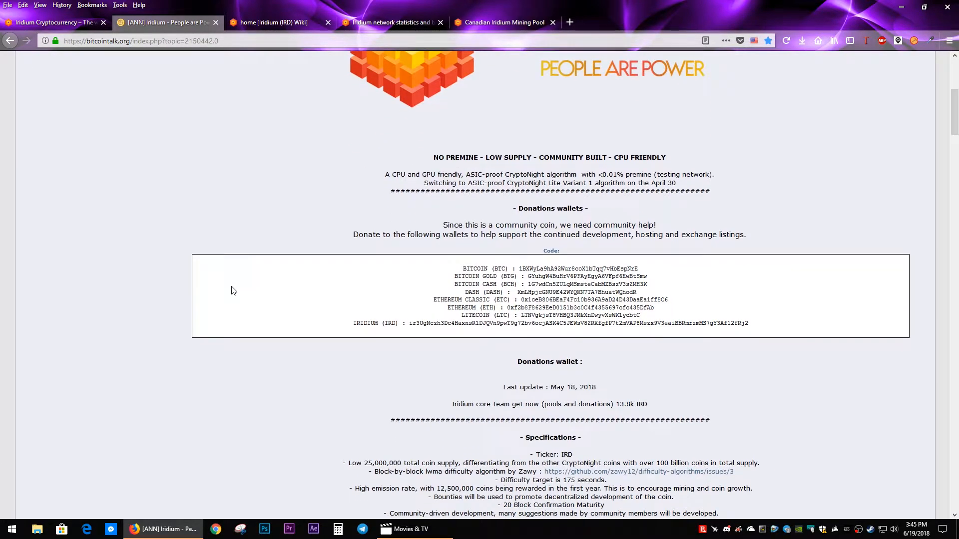
pyautogui.scroll(-2, 232, 286)
pyautogui.scroll(-1, 231, 294)
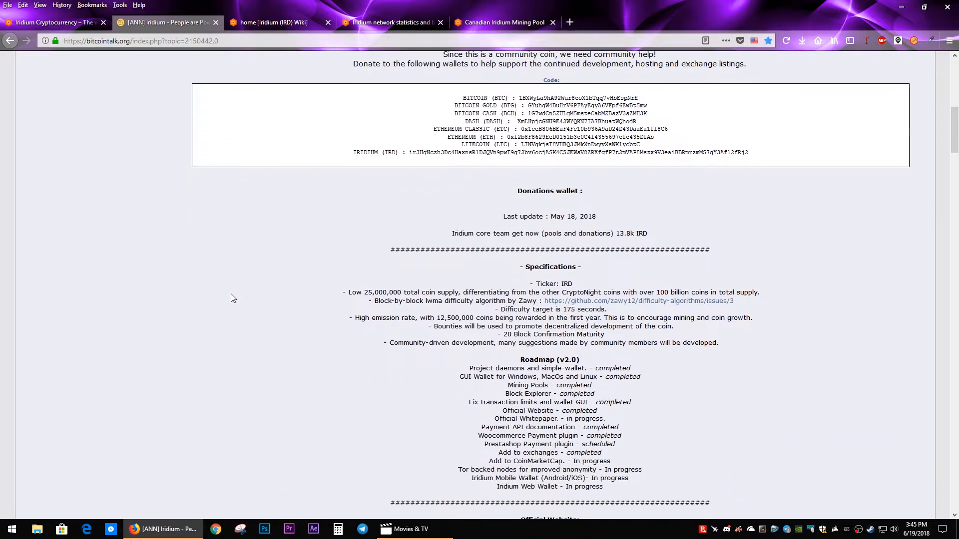
pyautogui.scroll(-1, 231, 294)
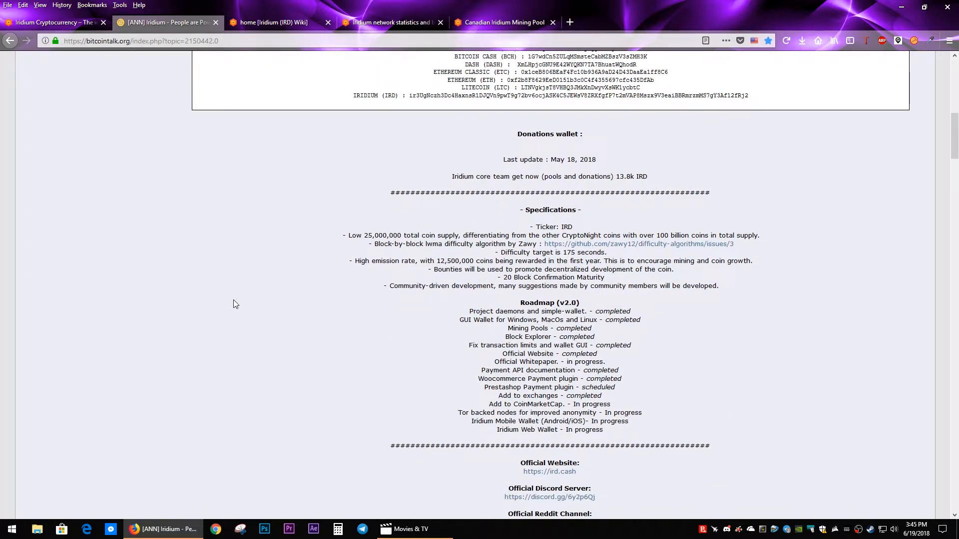
pyautogui.click(306, 23)
pyautogui.click(394, 23)
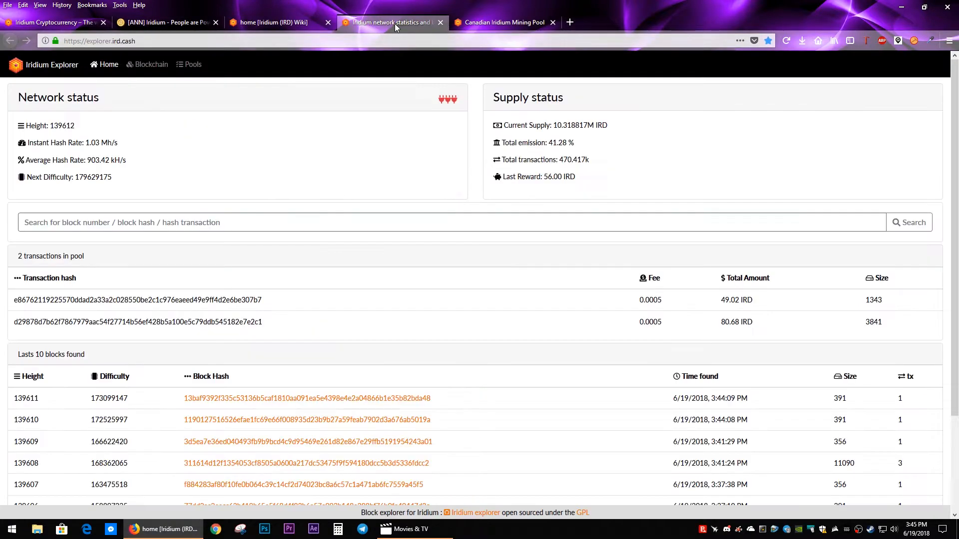
# Step: Open the Iridium whitepaper from the project website and look over its cover page
pyautogui.click(75, 22)
pyautogui.click(581, 79)
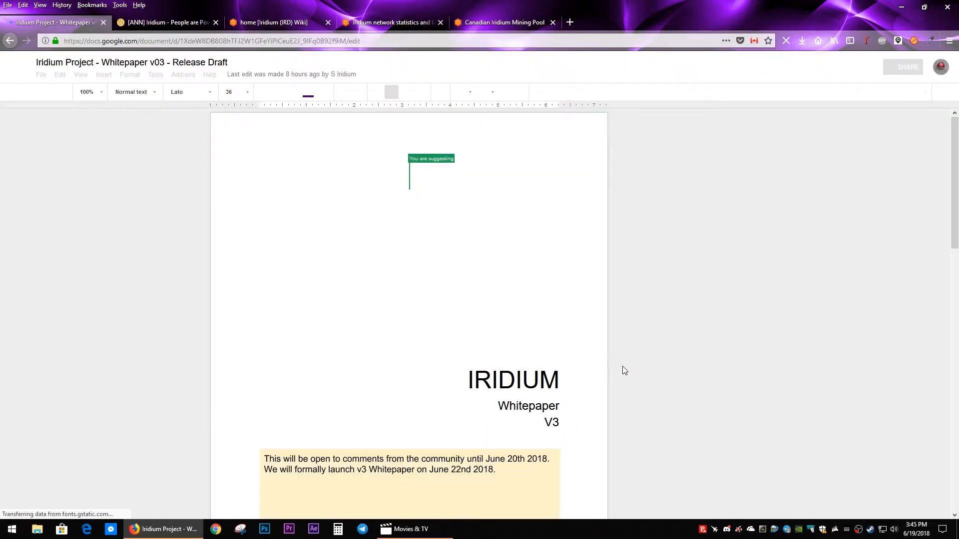
pyautogui.scroll(-3, 614, 363)
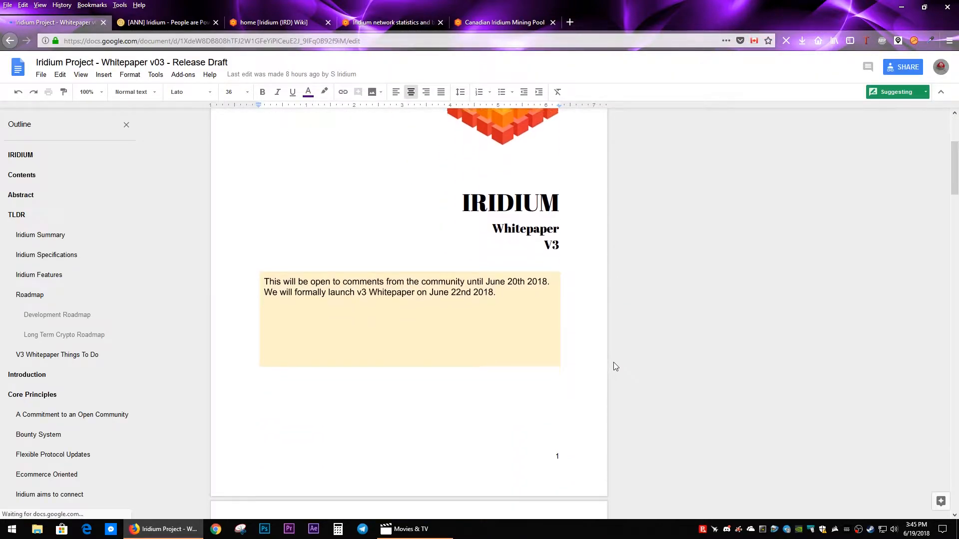
pyautogui.scroll(3, 614, 361)
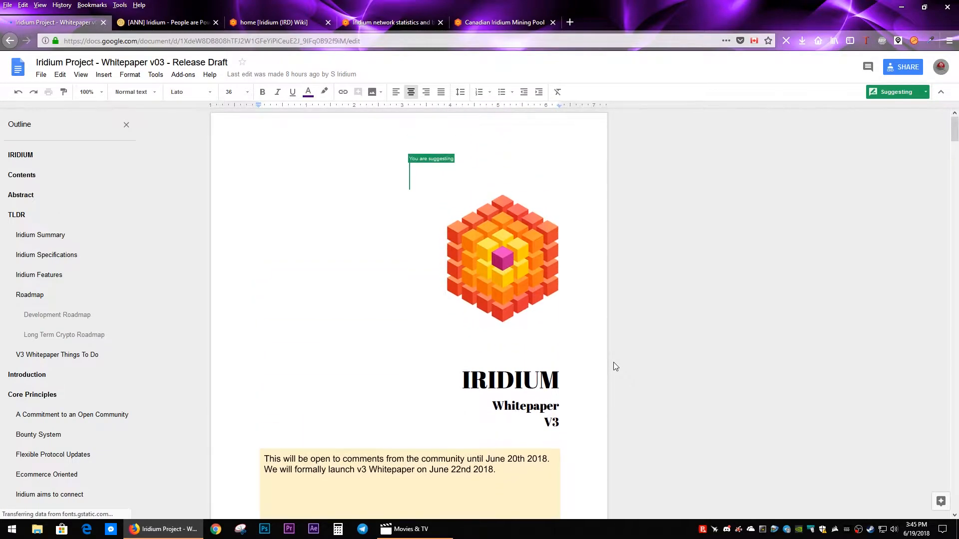
pyautogui.scroll(-2, 614, 362)
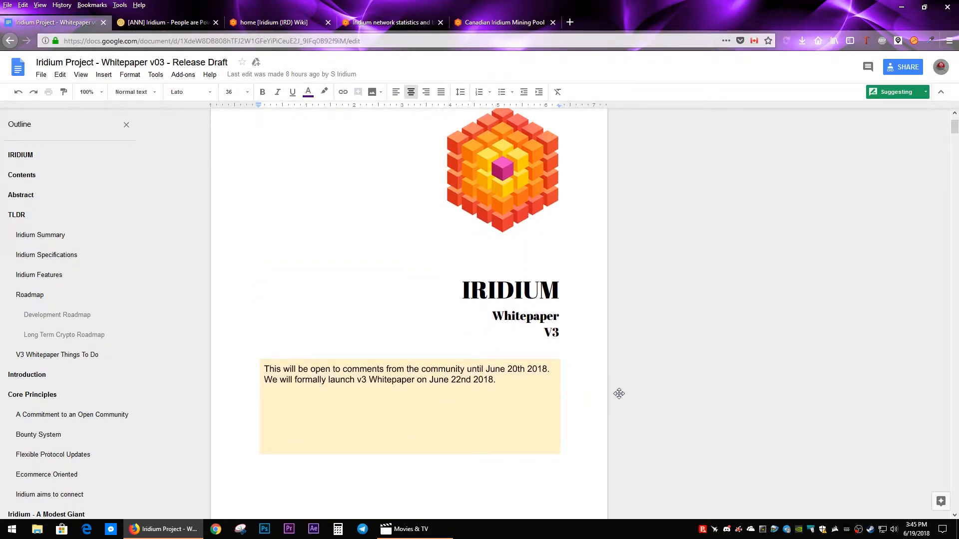
pyautogui.scroll(2, 654, 385)
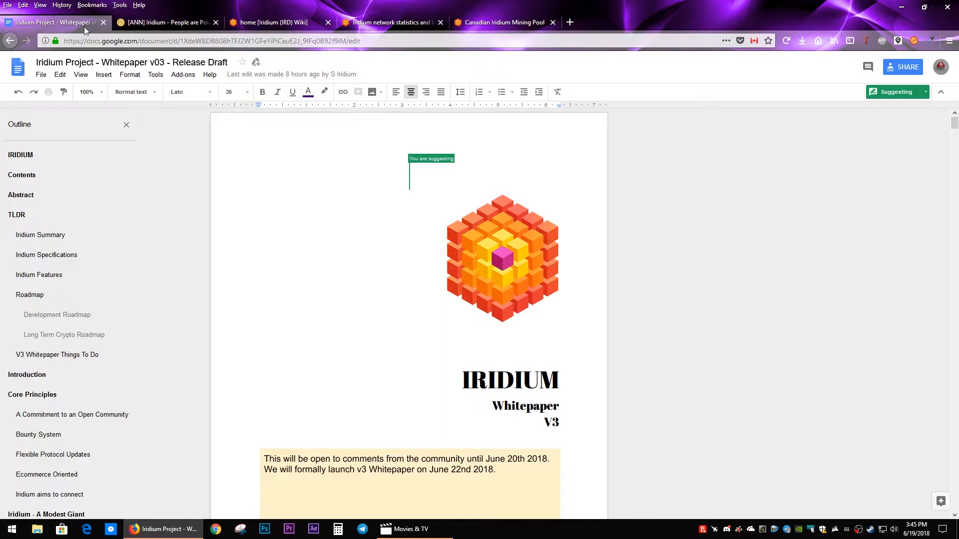
# Step: Go back to the Iridium website, open the Windows wallet release, and save Iridium_Wallet.4.0.1.Windows.zip to the Downloads folder
pyautogui.hotkey('alt', 'Left')
pyautogui.scroll(-1, 314, 319)
pyautogui.scroll(-2, 312, 320)
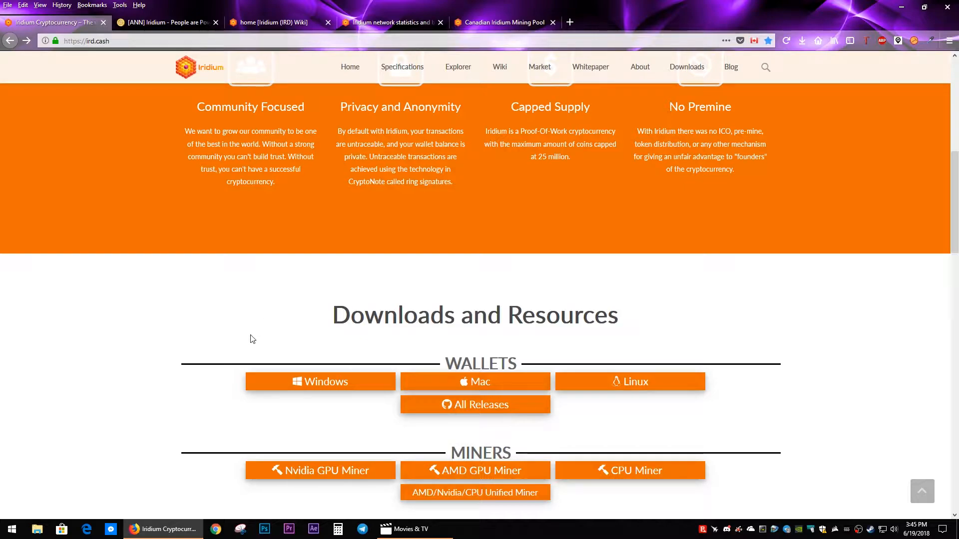
pyautogui.click(308, 388)
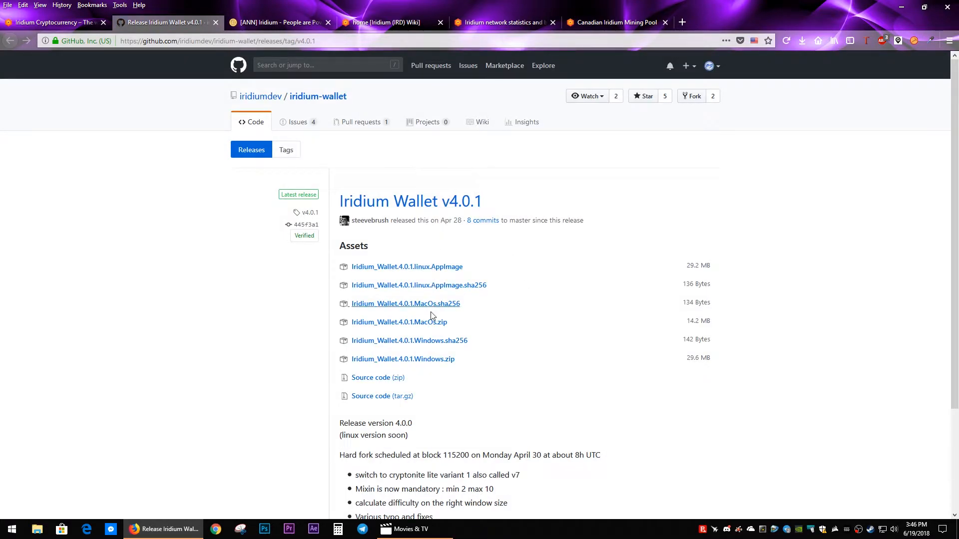
pyautogui.click(427, 360)
pyautogui.click(525, 376)
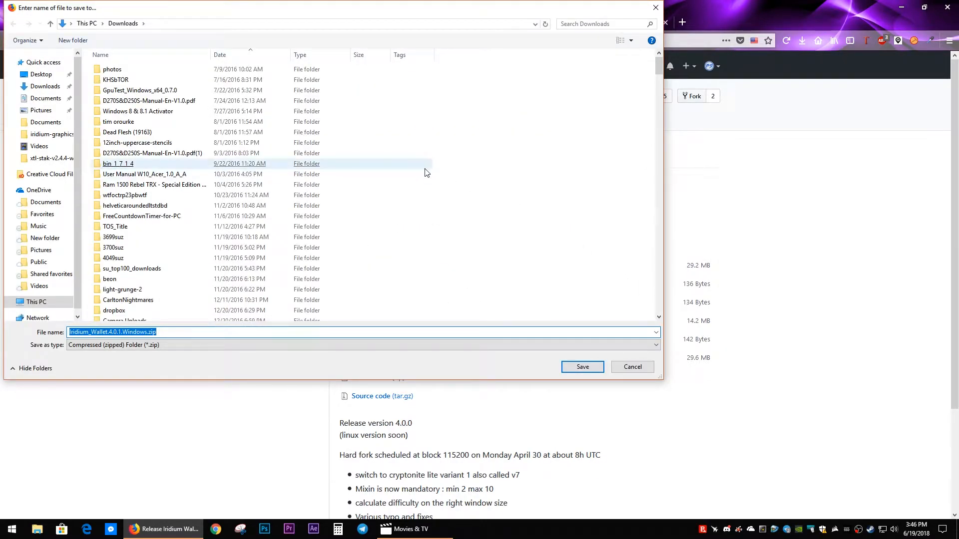
pyautogui.click(581, 366)
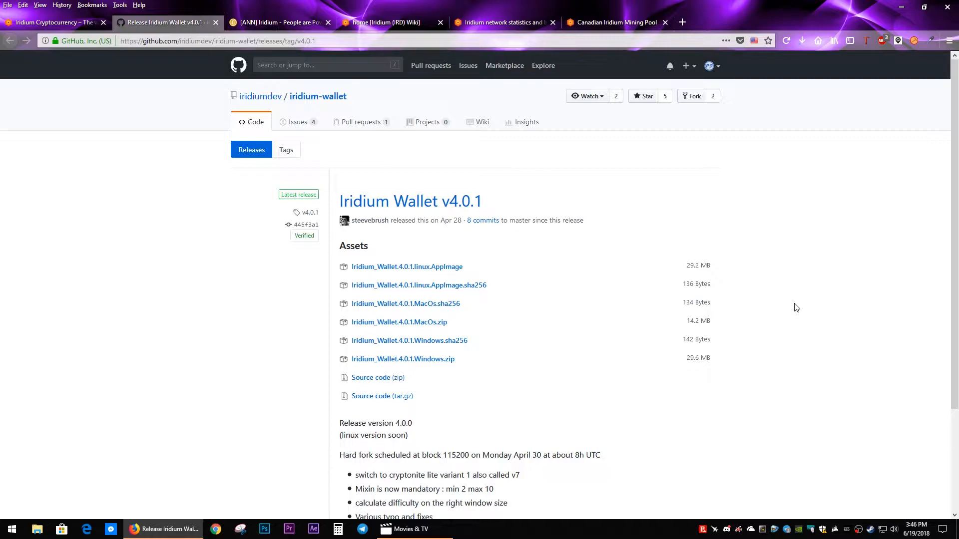
# Step: Locate the downloaded wallet archive and extract it to the Iridium_Wallet.4.0.1.Windows folder in Downloads, showing the extracted files
pyautogui.click(802, 39)
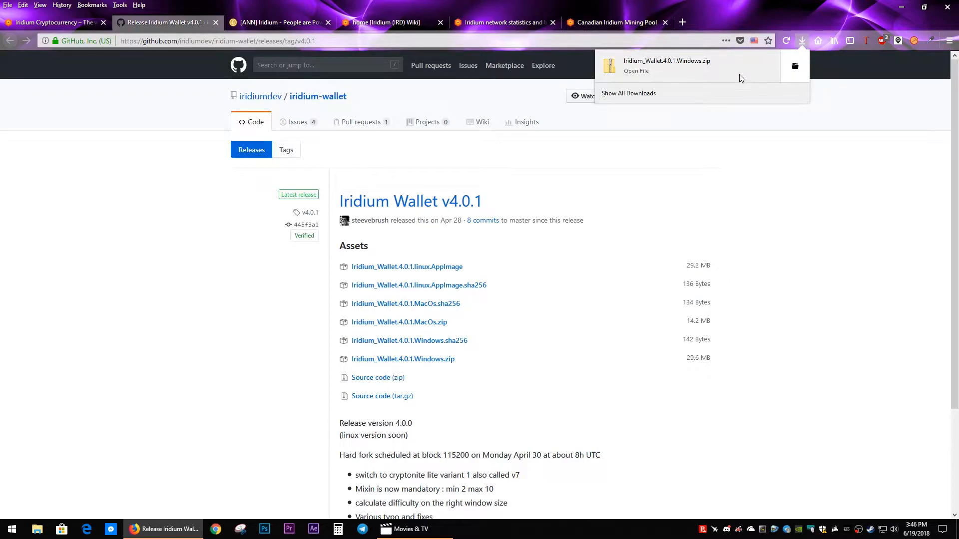
pyautogui.rightClick(694, 65)
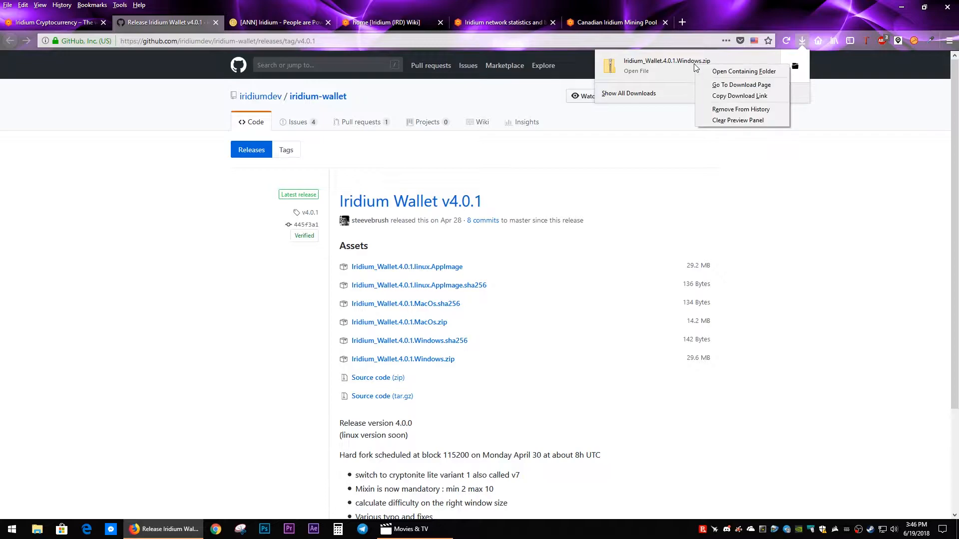
pyautogui.click(720, 77)
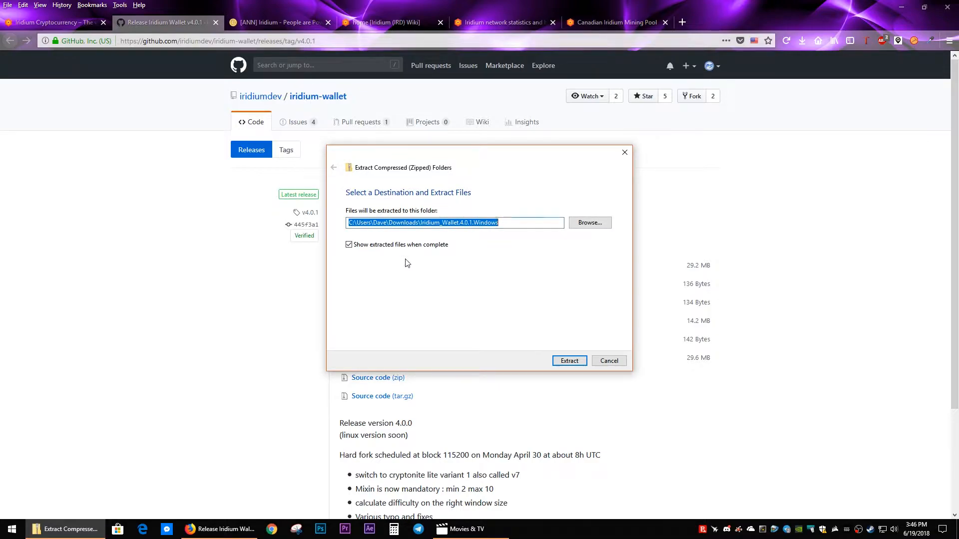
pyautogui.click(564, 359)
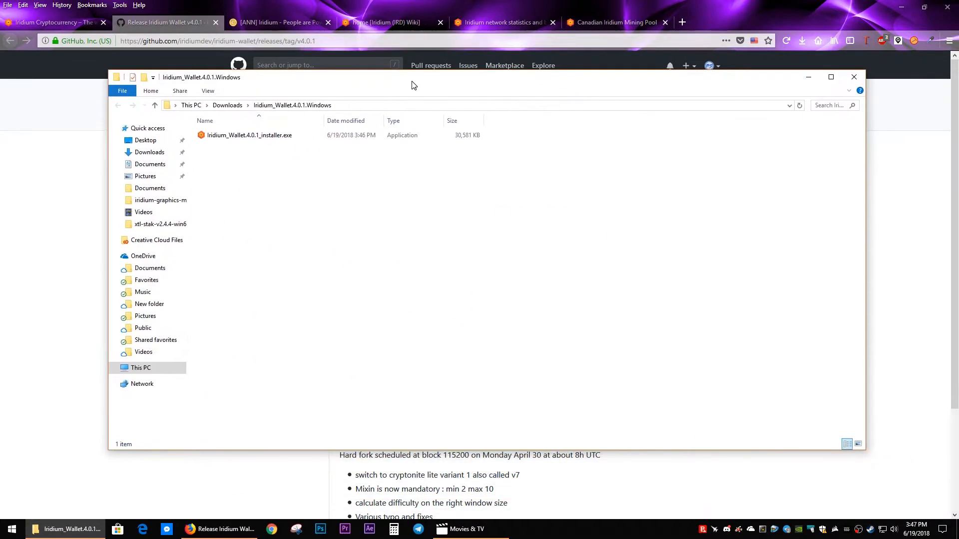
# Step: Install Iridium Wallet 4.0.1 in C:\Program Files (x86)\Iridium Wallet with a desktop shortcut, launch it, and close the installer folder
pyautogui.moveTo(413, 88); pyautogui.dragTo(400, 93)
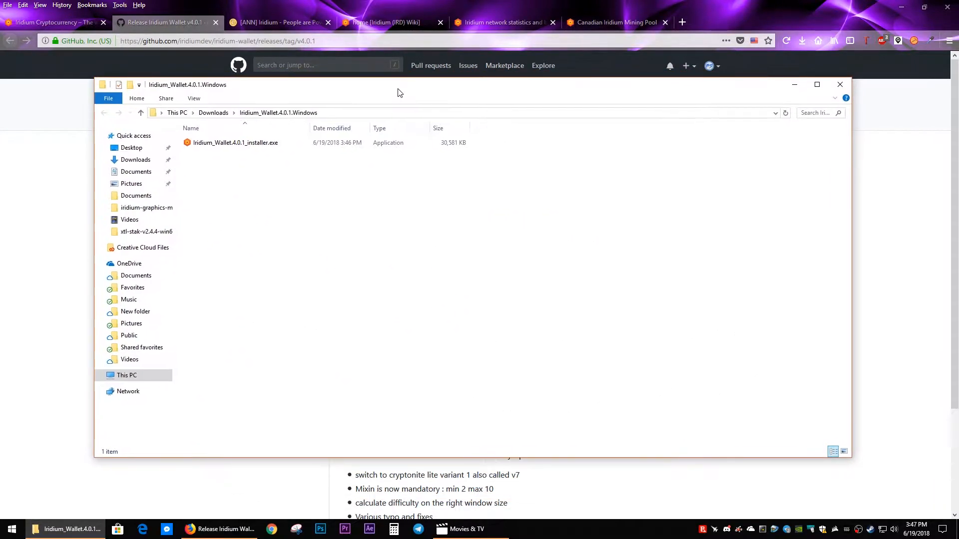
pyautogui.doubleClick(215, 144)
pyautogui.click(516, 278)
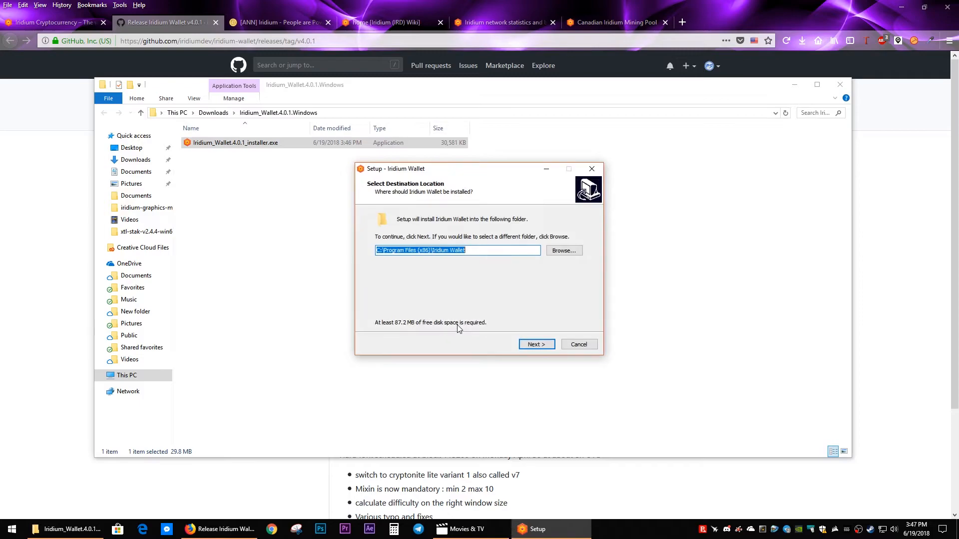
pyautogui.click(529, 346)
pyautogui.click(434, 250)
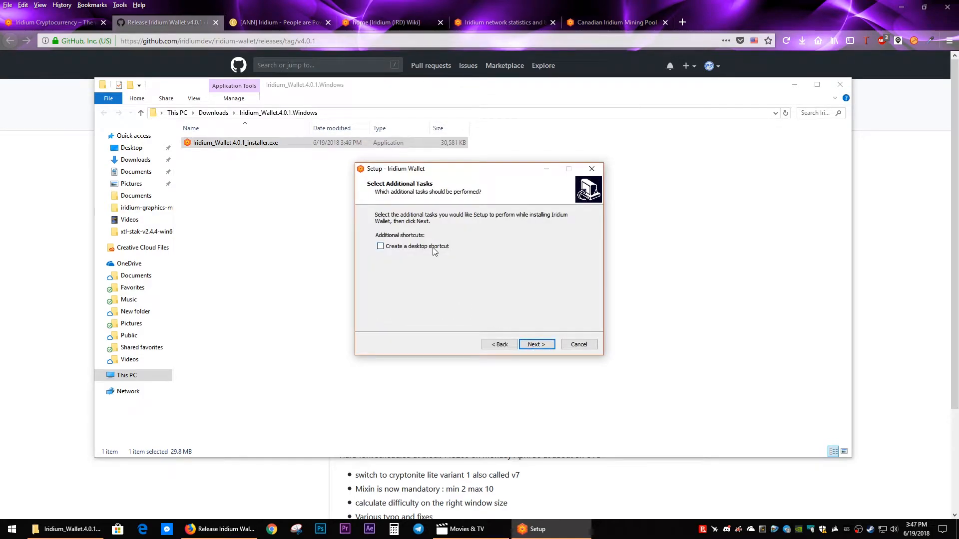
pyautogui.click(536, 345)
pyautogui.click(533, 346)
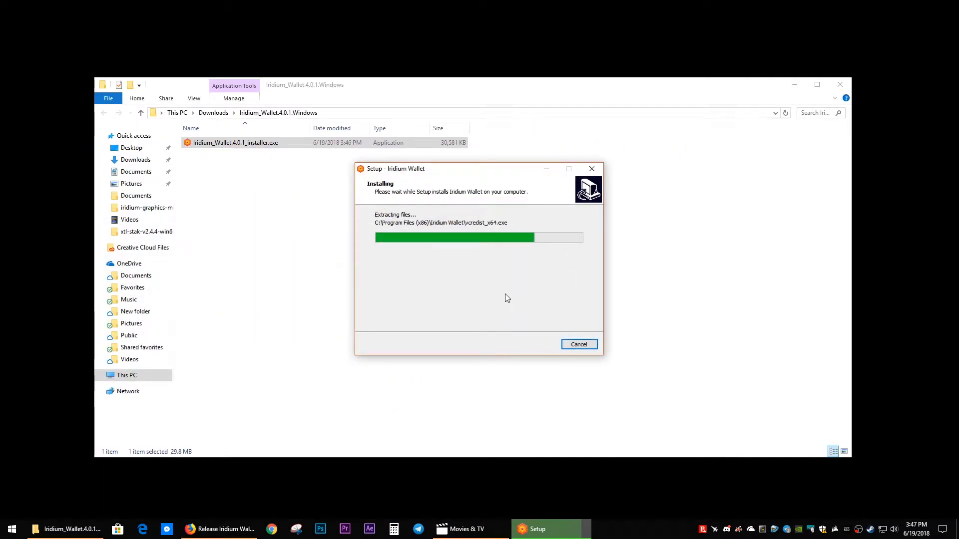
pyautogui.click(535, 345)
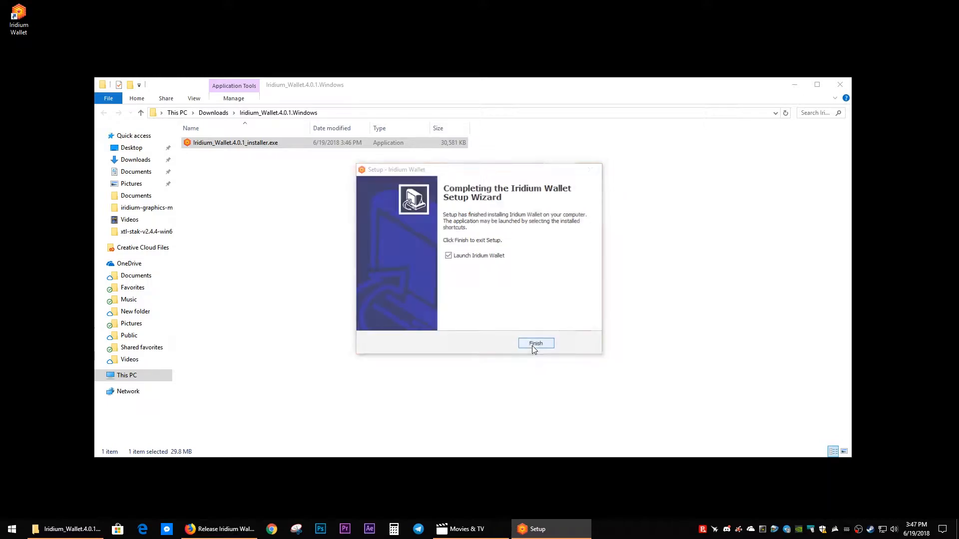
pyautogui.click(840, 86)
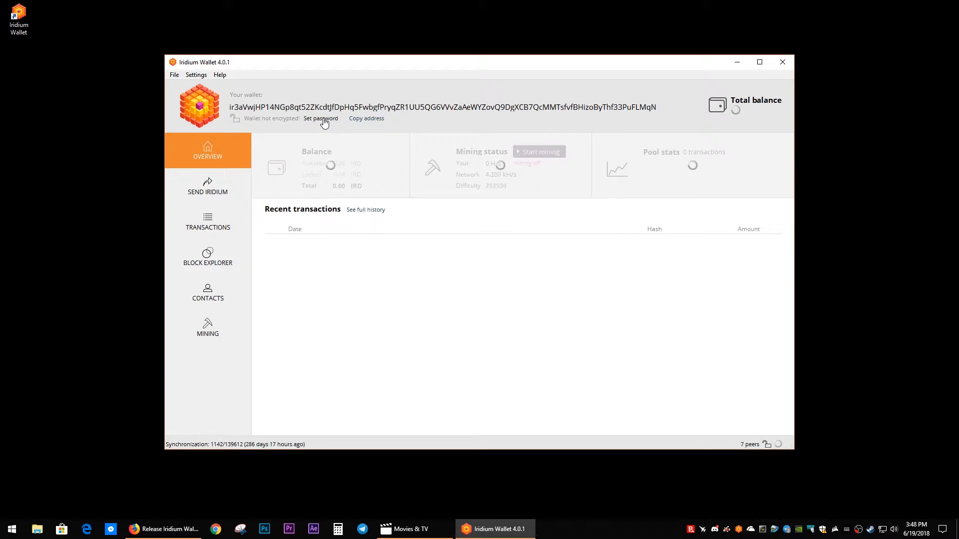
# Step: Encrypt the Iridium wallet by entering and confirming a wallet password
pyautogui.click(193, 74)
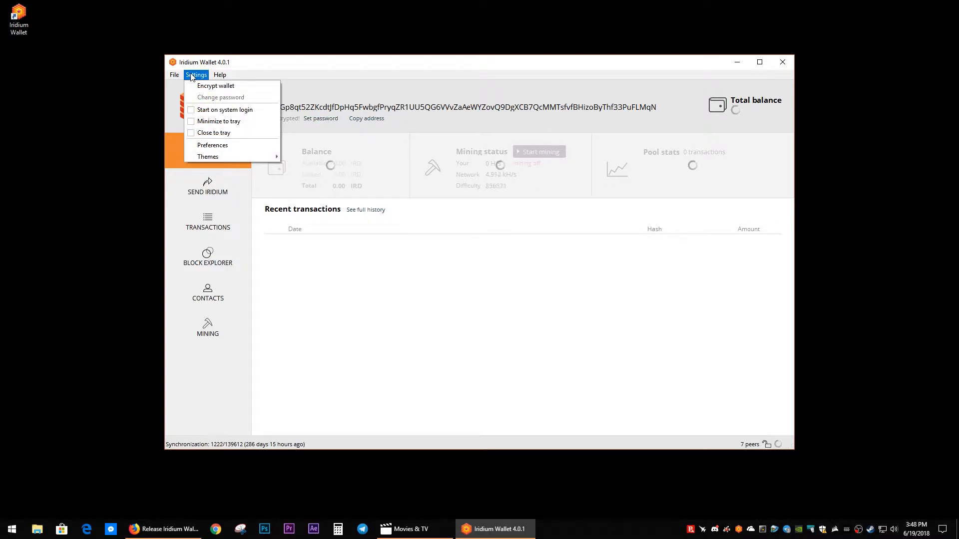
pyautogui.click(201, 86)
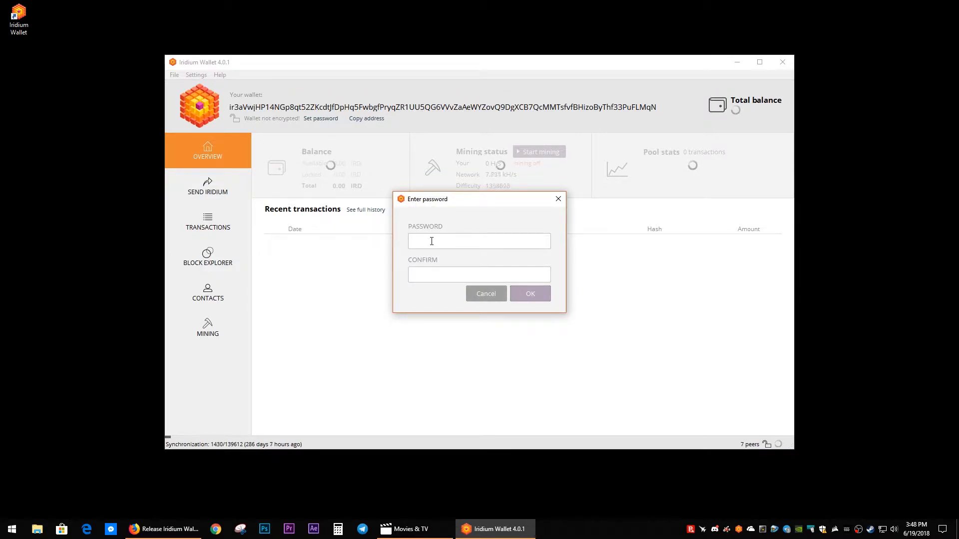
pyautogui.write('aaaaaaaaaaaaaaaaaa')
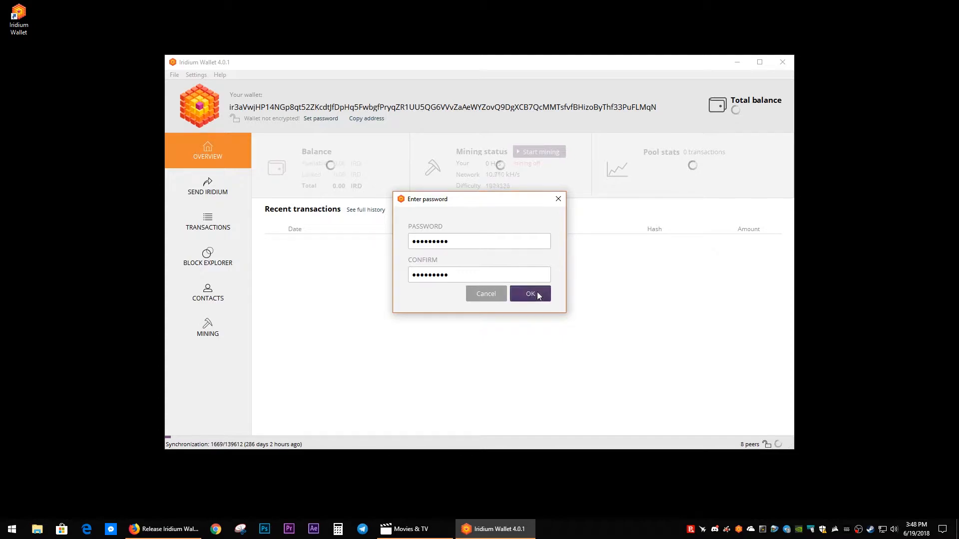
pyautogui.click(537, 295)
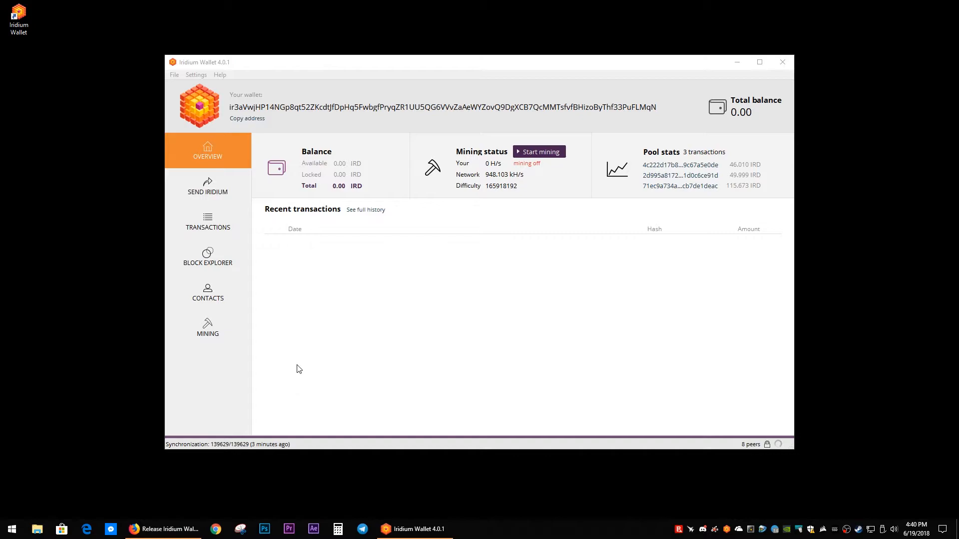
# Step: Start mining from the wallet's mining page with 4 CPU cores and the Failover pool strategy, and stop it after a trial run
pyautogui.click(216, 323)
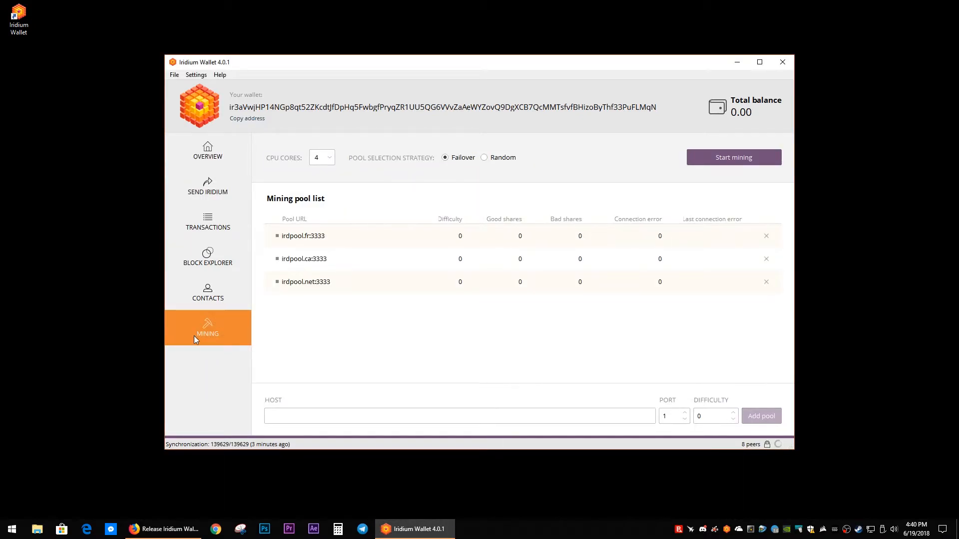
pyautogui.click(191, 160)
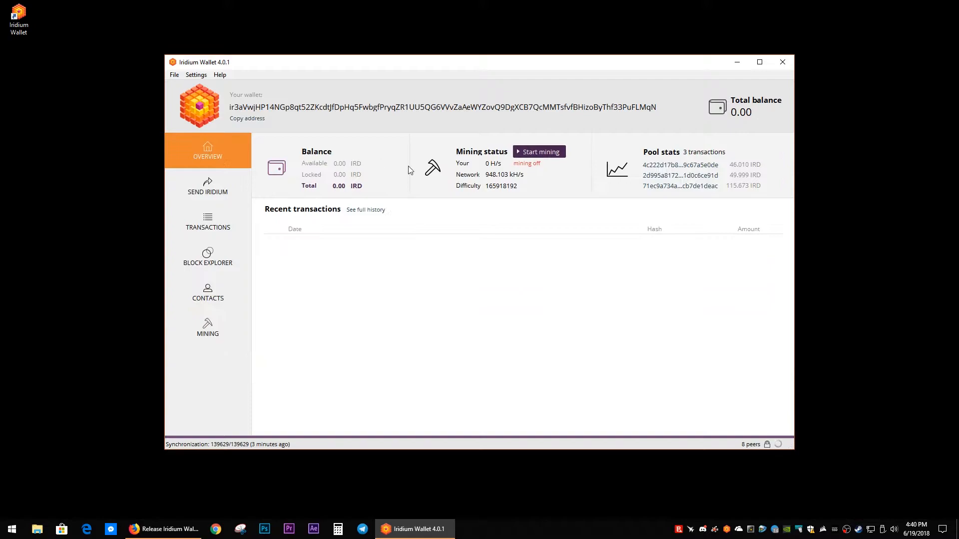
pyautogui.click(208, 337)
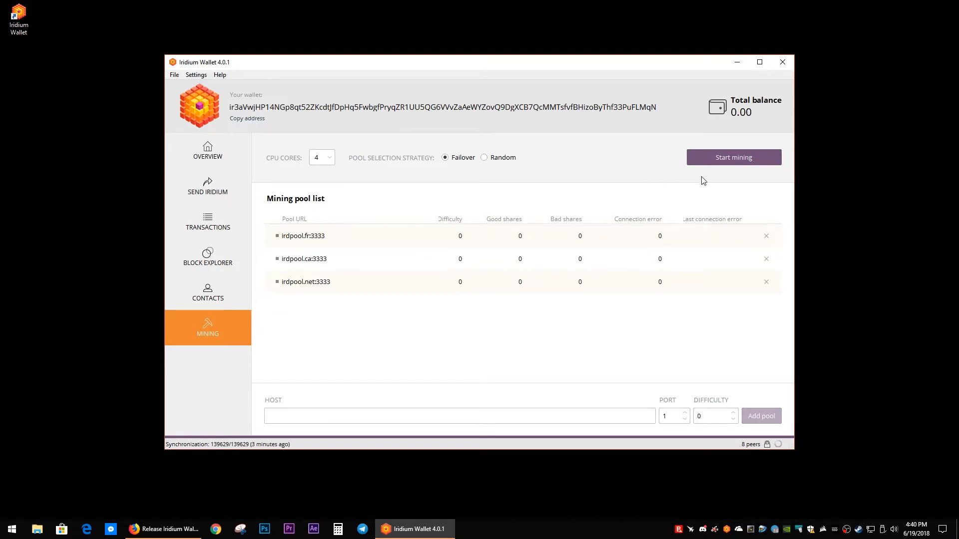
pyautogui.click(720, 161)
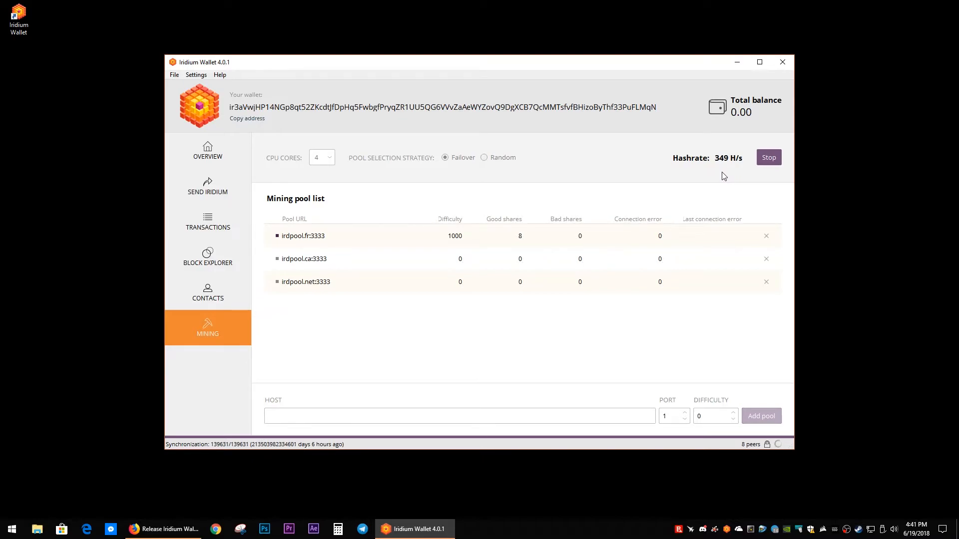
pyautogui.click(774, 159)
pyautogui.click(770, 157)
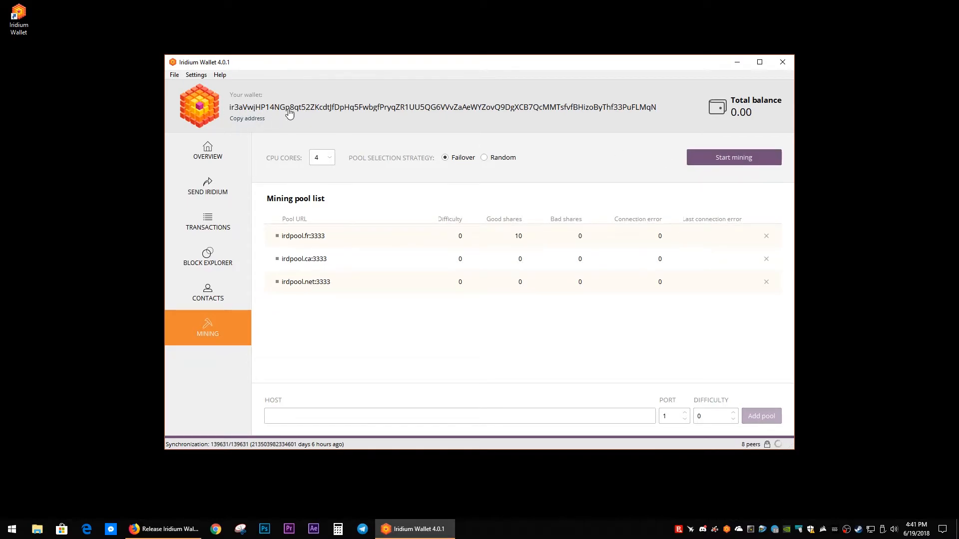
# Step: Switch to Firefox, search Google for xmr-stak in a new tab, and open the fireice-uk/xmr-stak GitHub repository
pyautogui.click(164, 528)
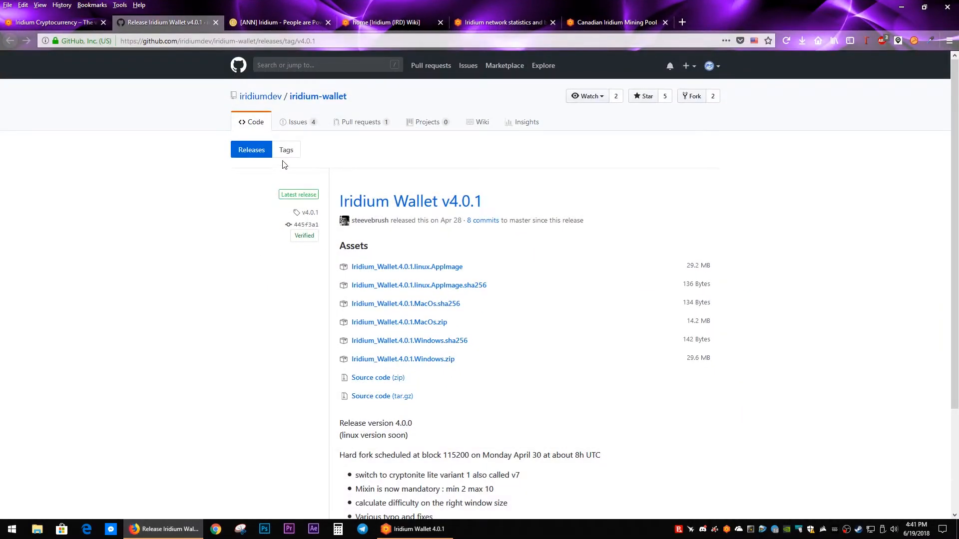
pyautogui.click(683, 22)
pyautogui.click(818, 42)
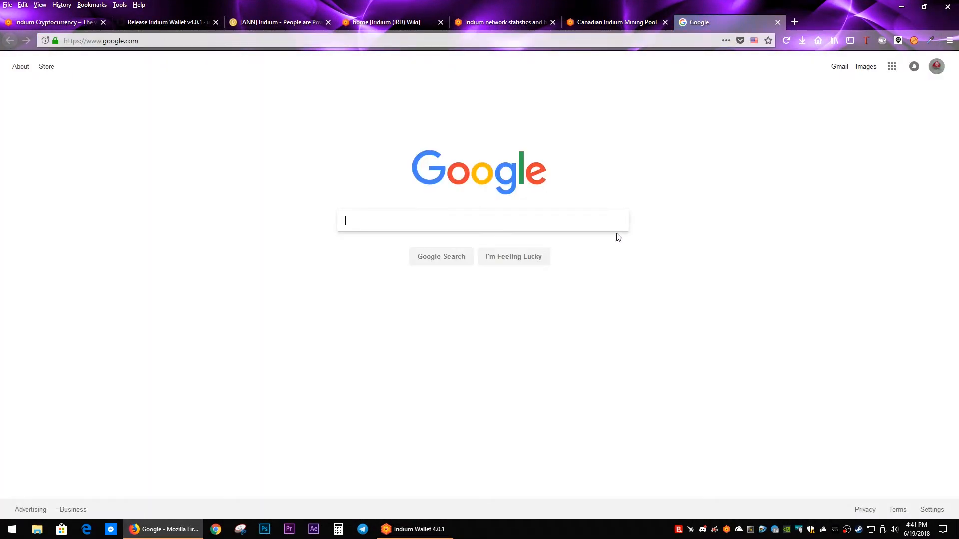
pyautogui.write('xmr-stak')
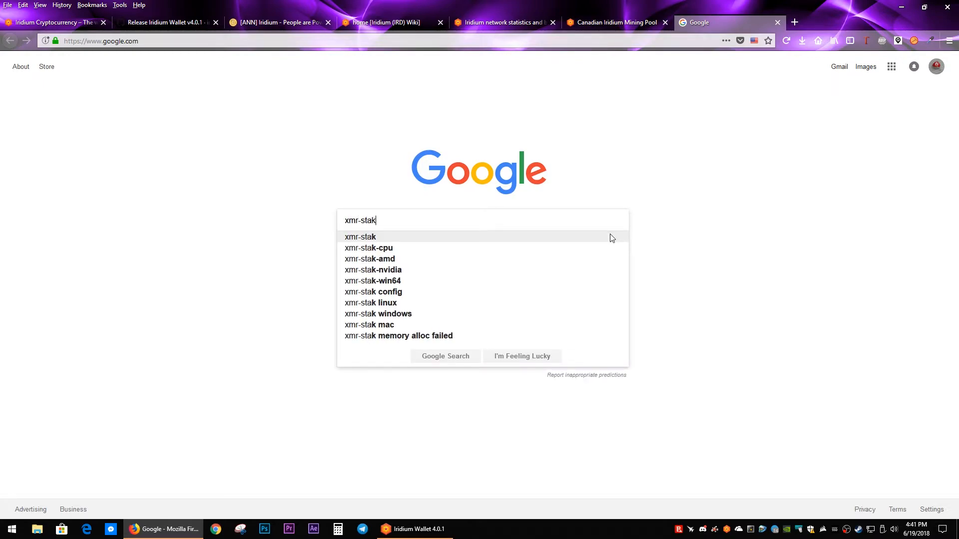
pyautogui.press('Return')
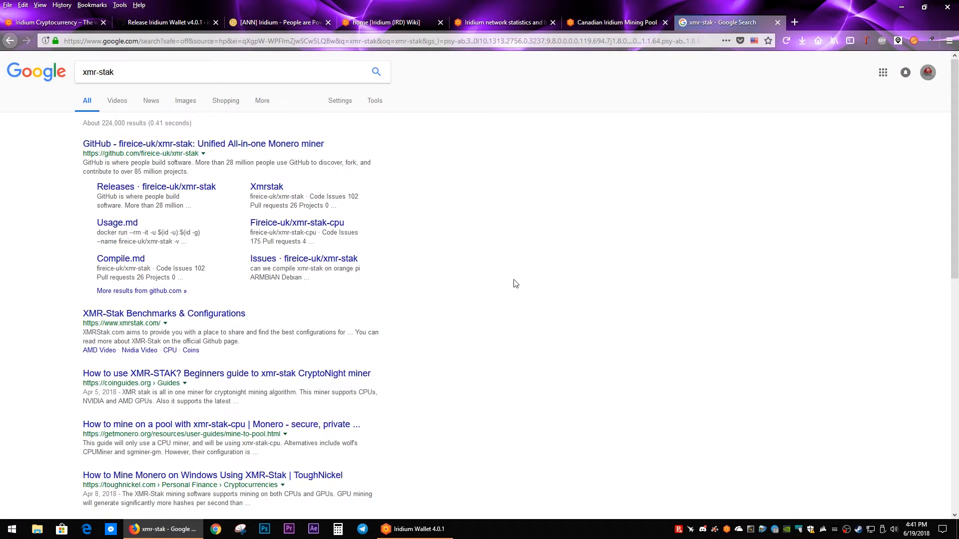
pyautogui.click(285, 145)
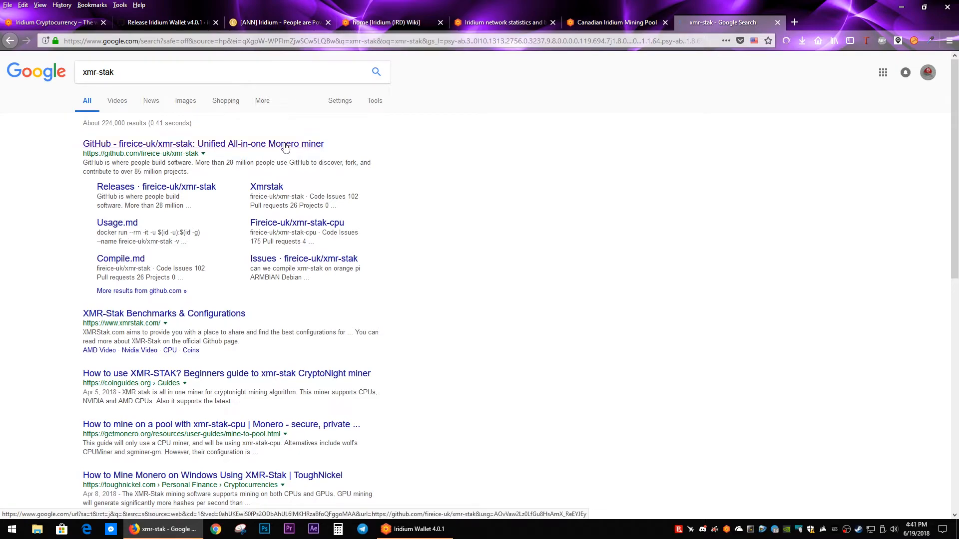
# Step: Look over the xmr-stak releases page and the repository's README description of the mining software
pyautogui.click(529, 175)
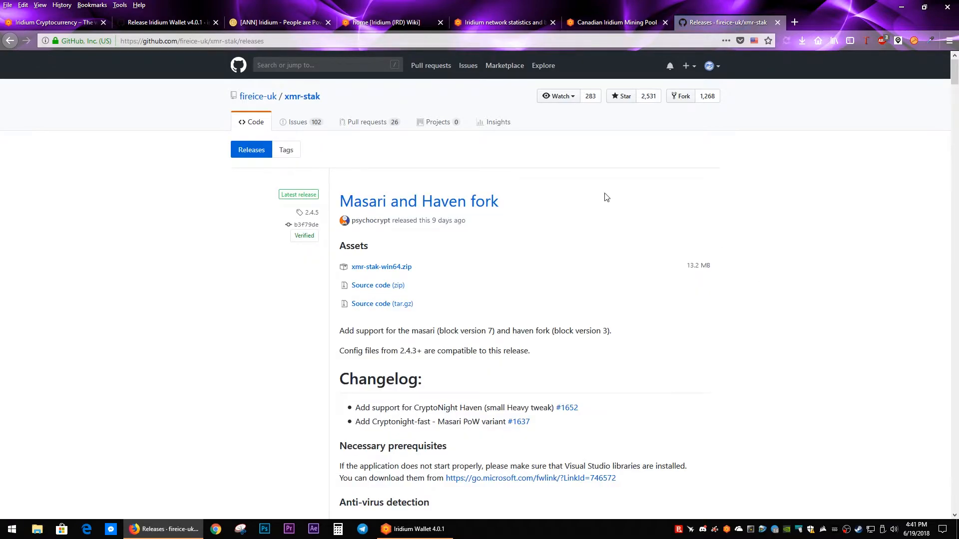
pyautogui.hotkey('alt', 'Left')
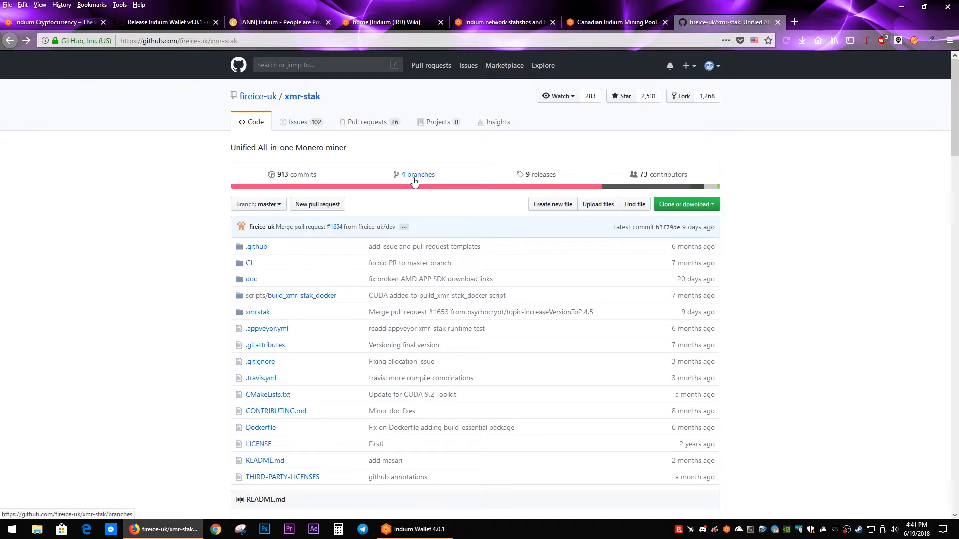
pyautogui.scroll(-3, 344, 234)
pyautogui.scroll(-6, 343, 233)
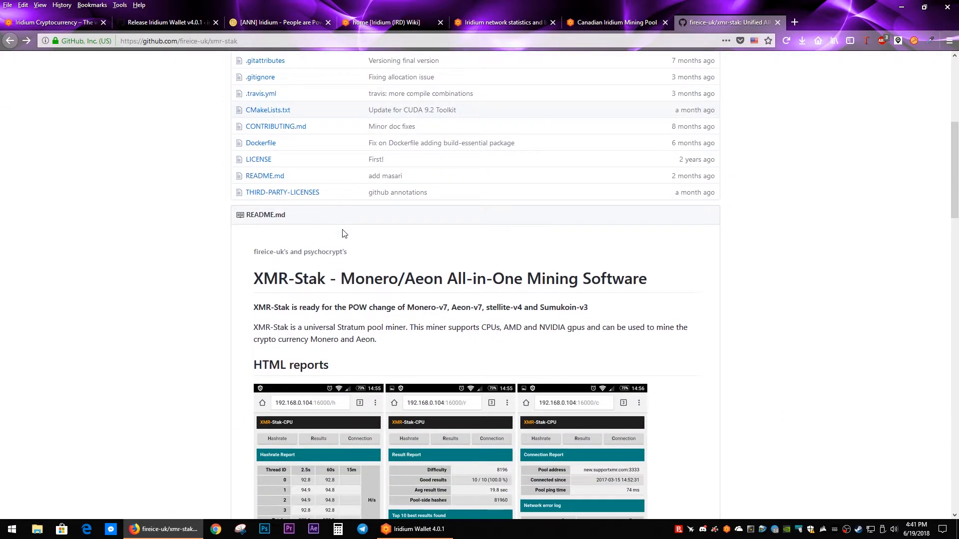
pyautogui.scroll(8, 343, 234)
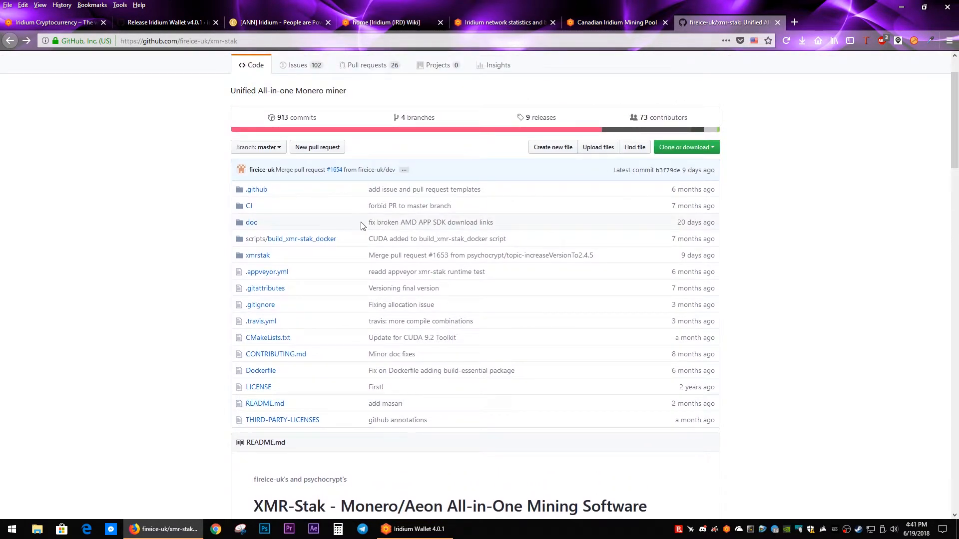
# Step: Open the xmr-stak releases page and start saving xmr-stak-win64.zip to Downloads, declining to replace the existing file
pyautogui.click(544, 119)
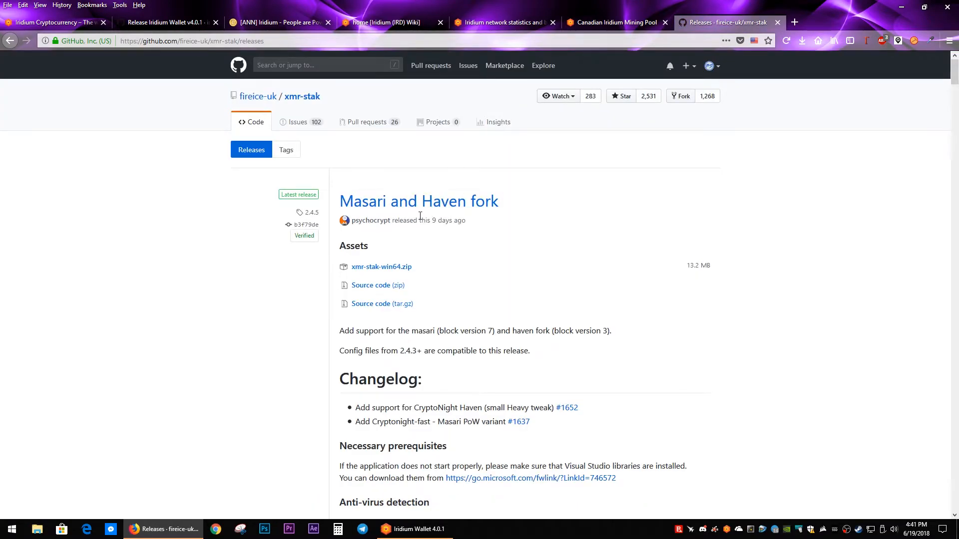
pyautogui.scroll(-1, 486, 269)
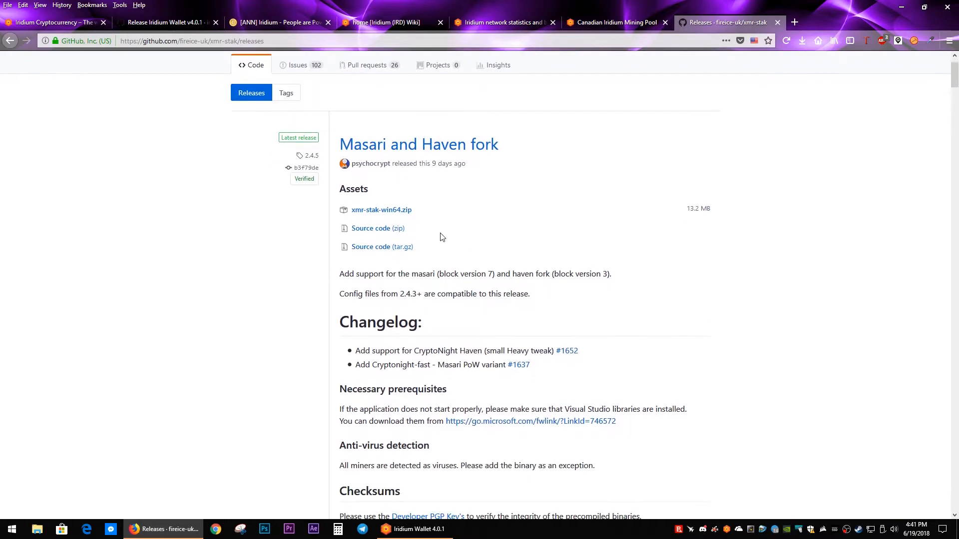
pyautogui.click(405, 210)
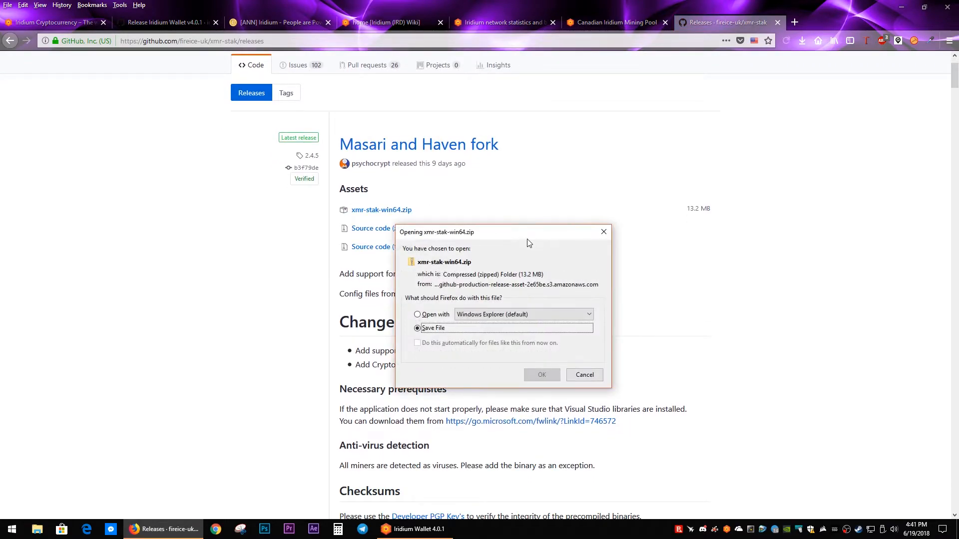
pyautogui.click(541, 376)
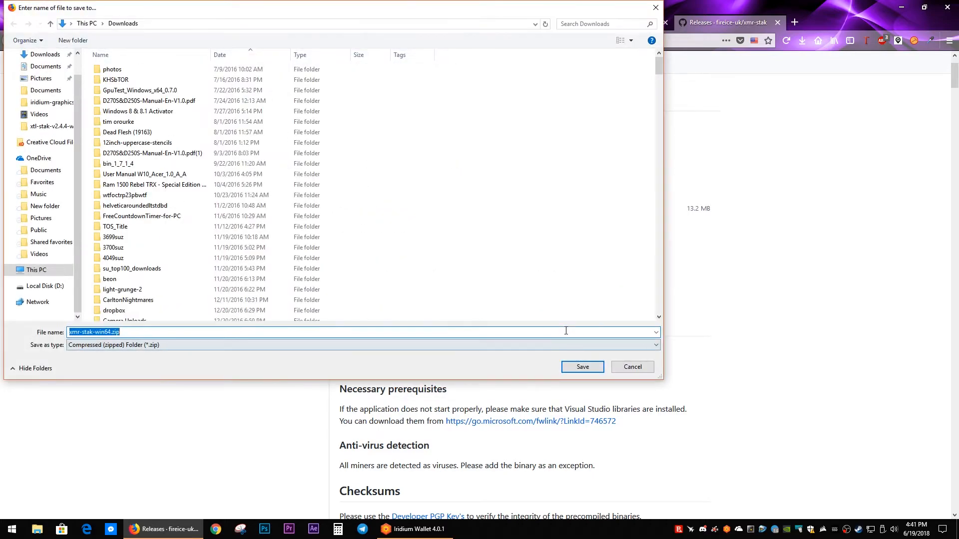
pyautogui.click(571, 364)
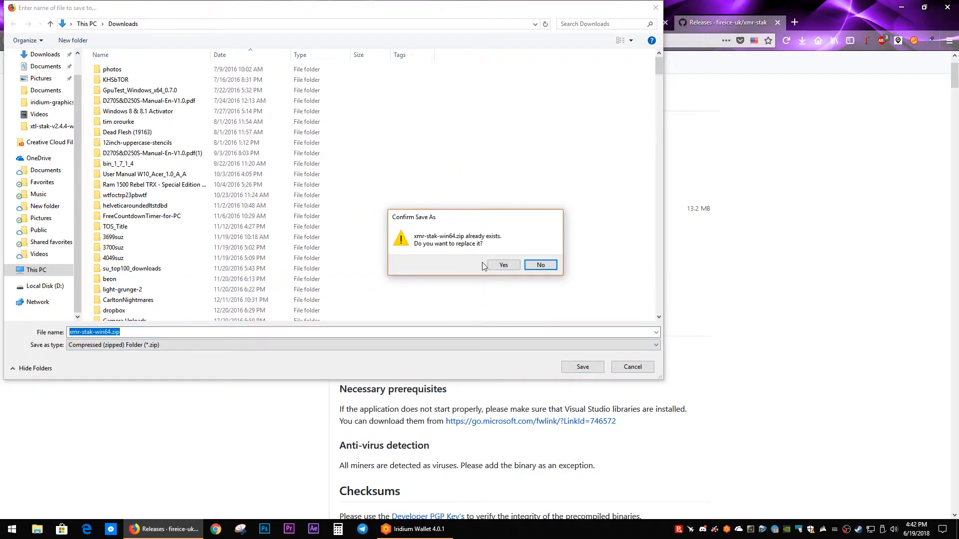
pyautogui.click(541, 265)
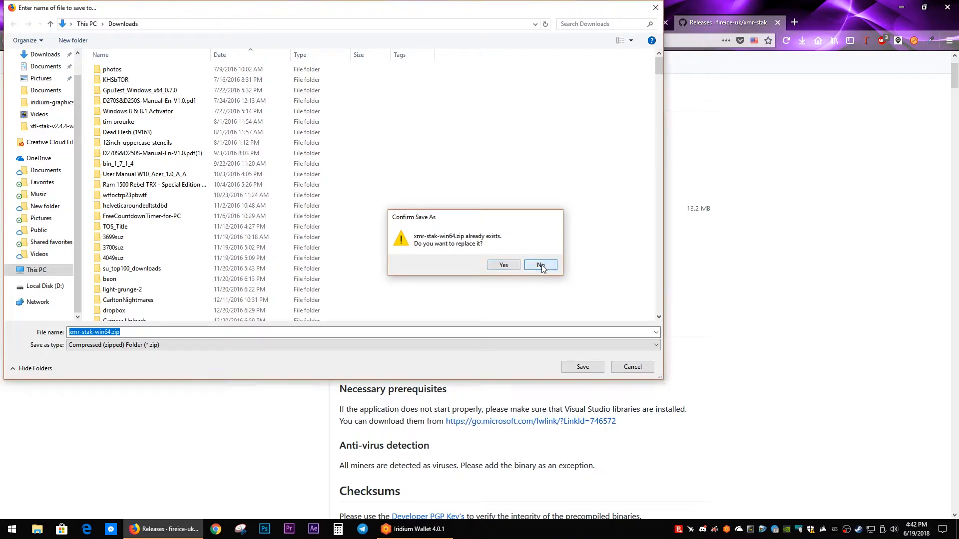
# Step: Rename the download to xmr-stak-IRD.zip and save it in the Downloads folder
pyautogui.click(108, 333)
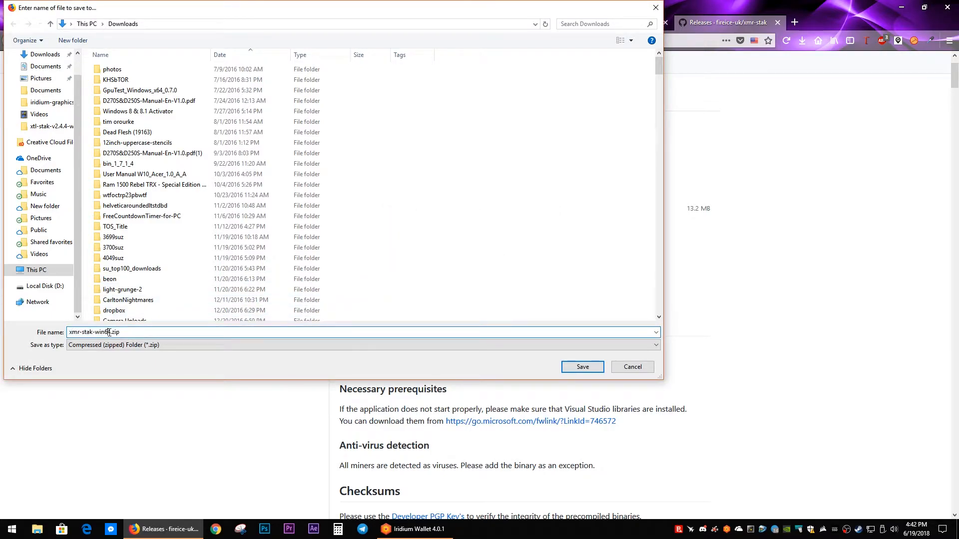
pyautogui.press('Delete')
pyautogui.press('BackSpace')
pyautogui.press('BackSpace')
pyautogui.press('BackSpace')
pyautogui.press('BackSpace')
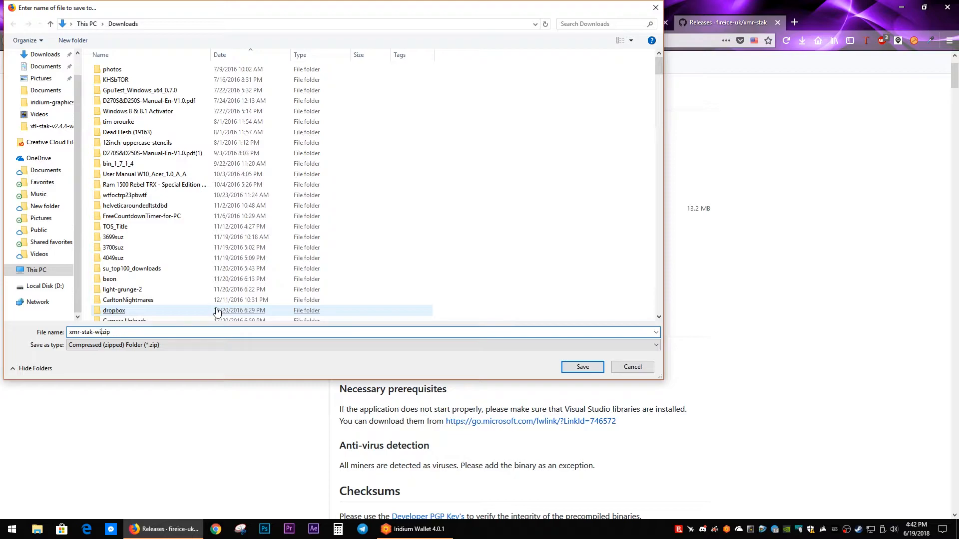
pyautogui.write('IRD')
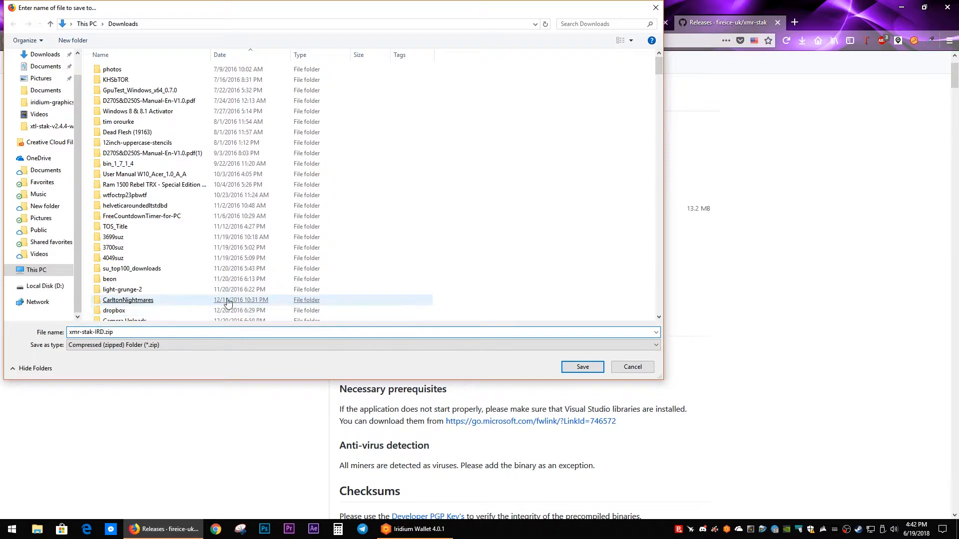
pyautogui.click(567, 367)
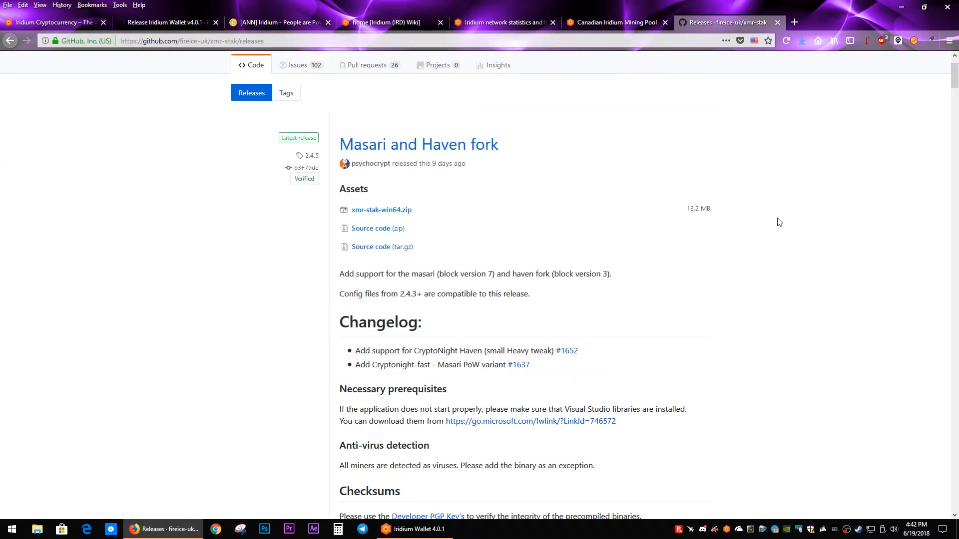
# Step: Extract the downloaded xmr-stak-IRD.zip to the xmr-stak-IRD folder in Downloads and open its xmr-stak-win64 subfolder
pyautogui.click(802, 40)
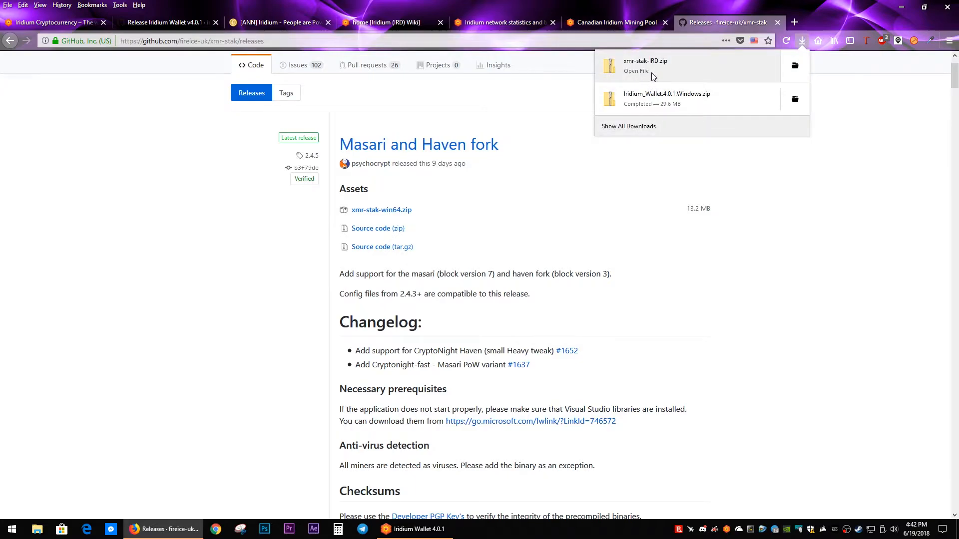
pyautogui.rightClick(665, 77)
pyautogui.click(685, 83)
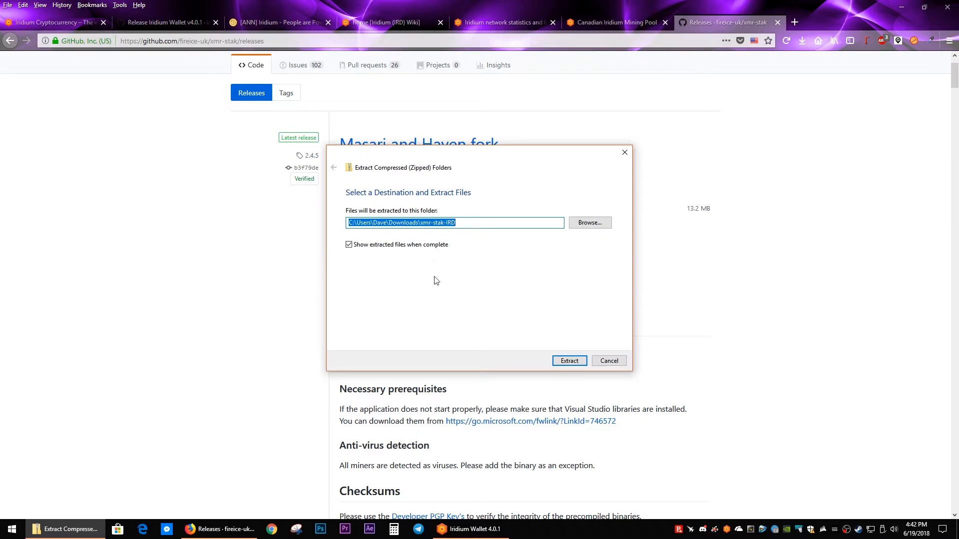
pyautogui.click(567, 361)
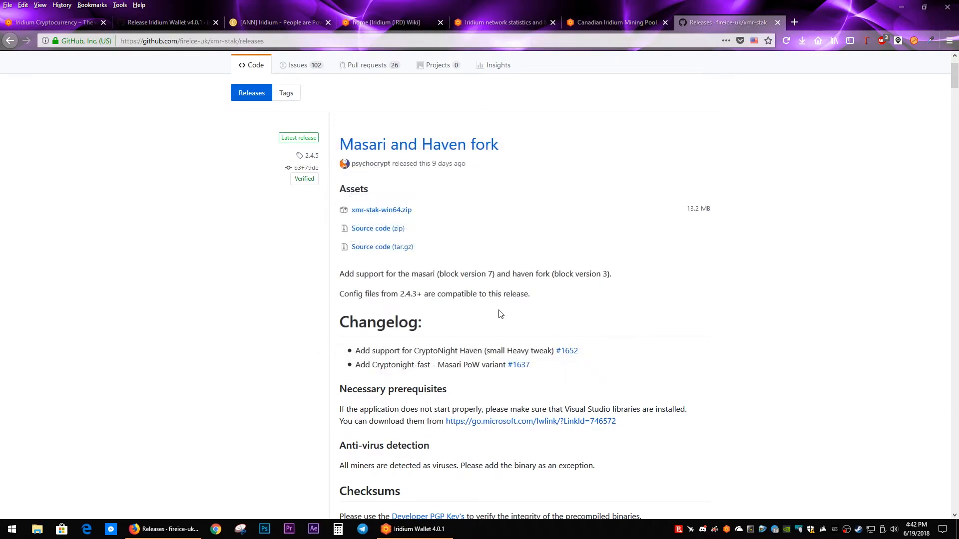
pyautogui.moveTo(834, 123); pyautogui.dragTo(311, 99)
pyautogui.doubleClick(214, 153)
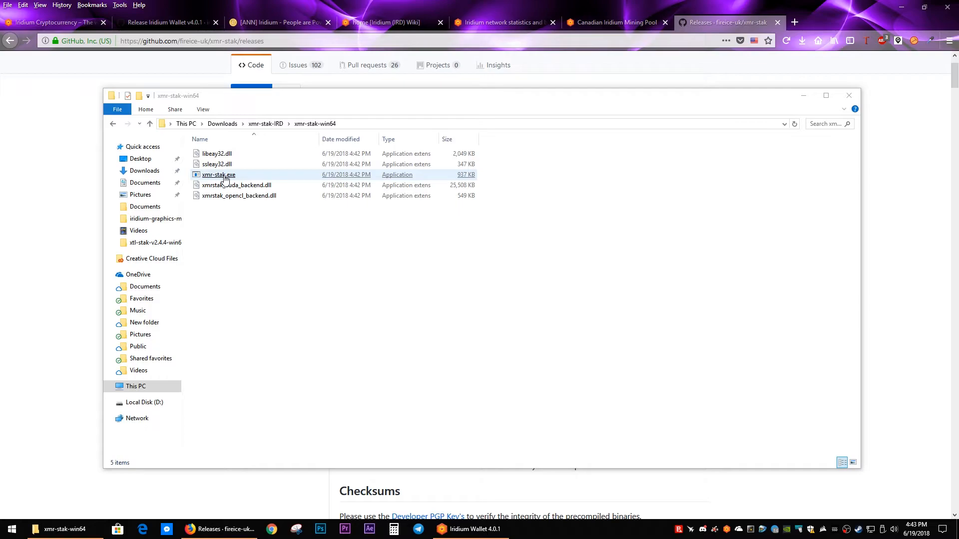
# Step: View the connection details on the Canadian Iridium pool's Getting Started page and return to the xmr-stak-win64 folder
pyautogui.click(607, 25)
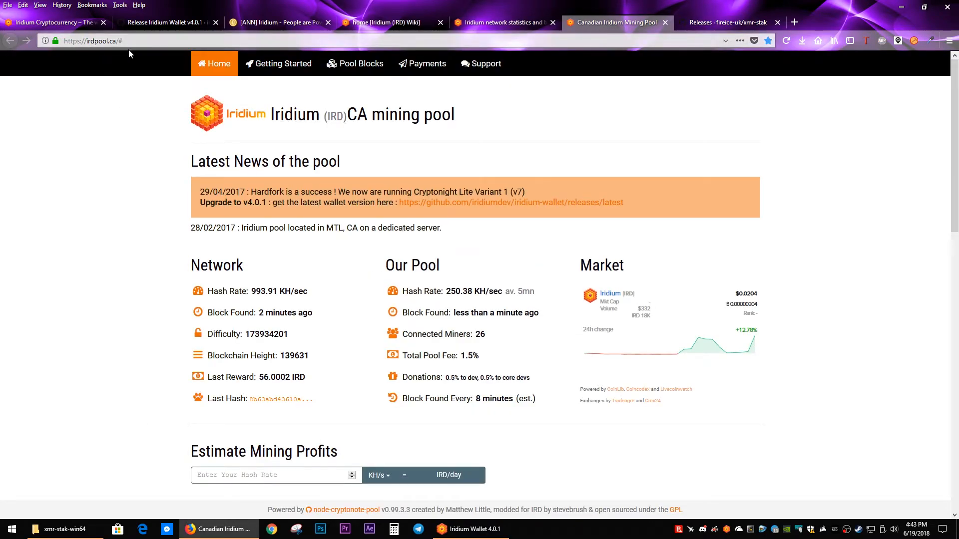
pyautogui.click(274, 70)
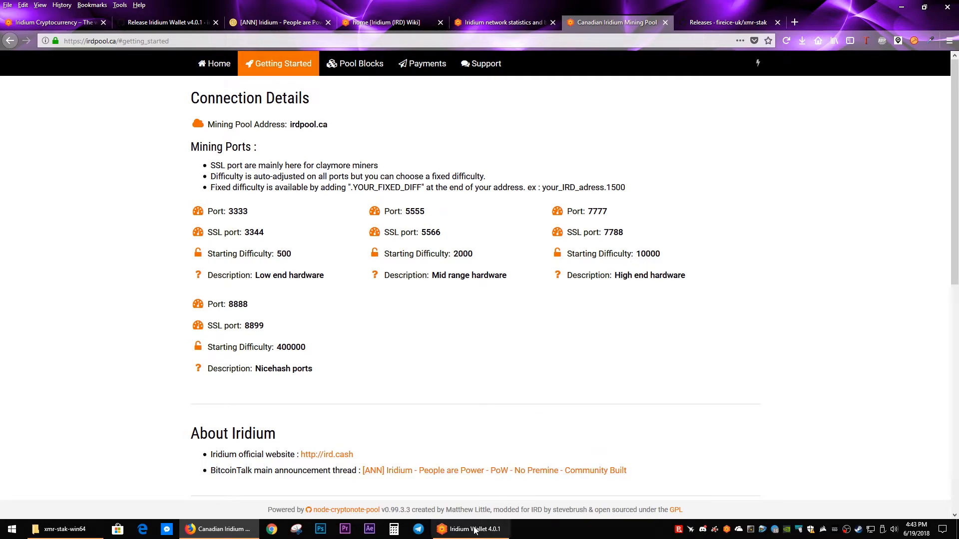
pyautogui.click(70, 529)
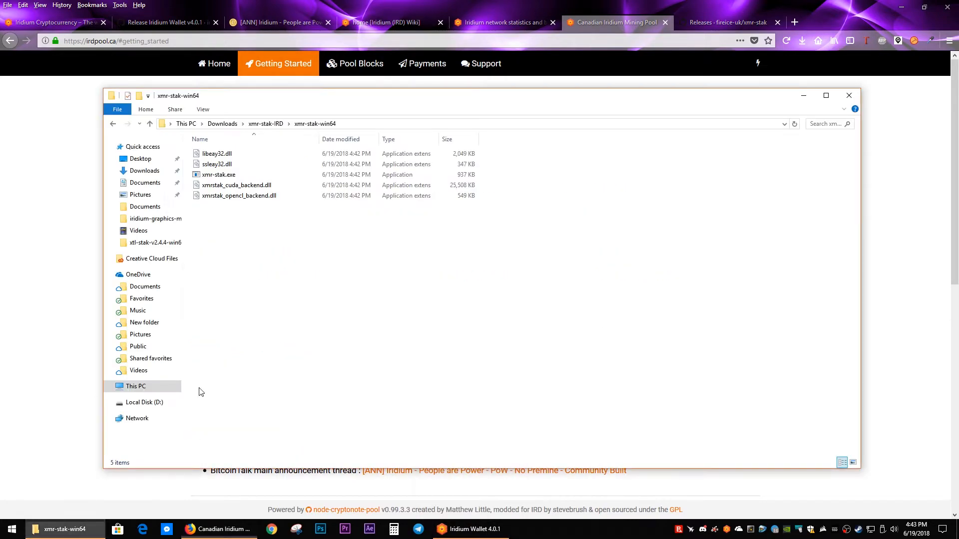
# Step: Run xmr-stak.exe and enter 0 at its port prompt to go without the HTTP interface
pyautogui.doubleClick(219, 175)
pyautogui.click(509, 275)
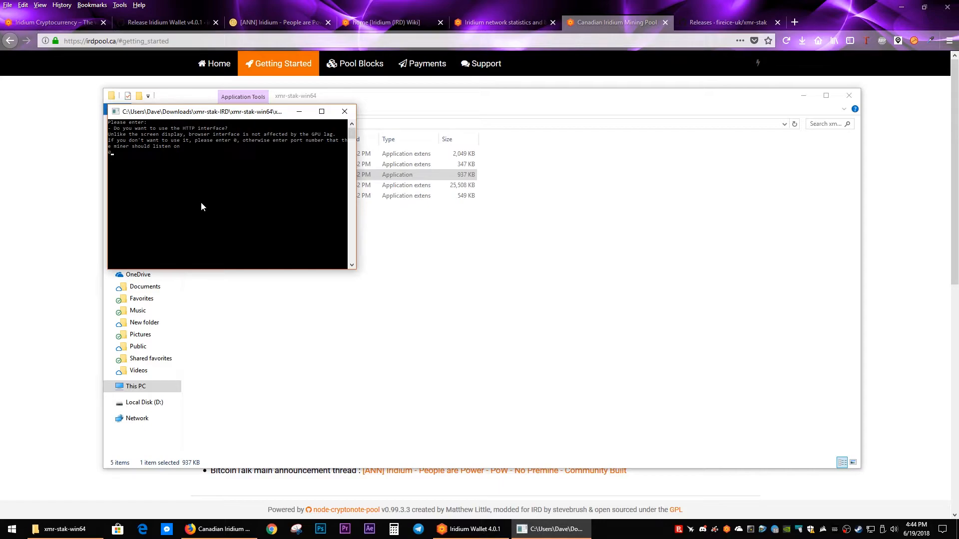
pyautogui.press('Return')
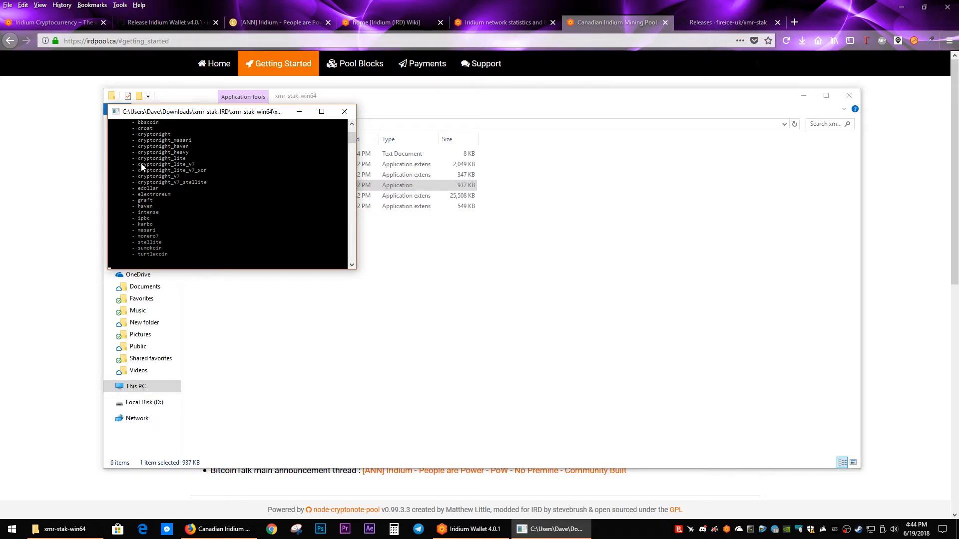
# Step: Enter cryptonight_lite_v7 as the currency to mine in the xmr-stak setup
pyautogui.write('cryptonight_lite_v7')
pyautogui.press('Return')
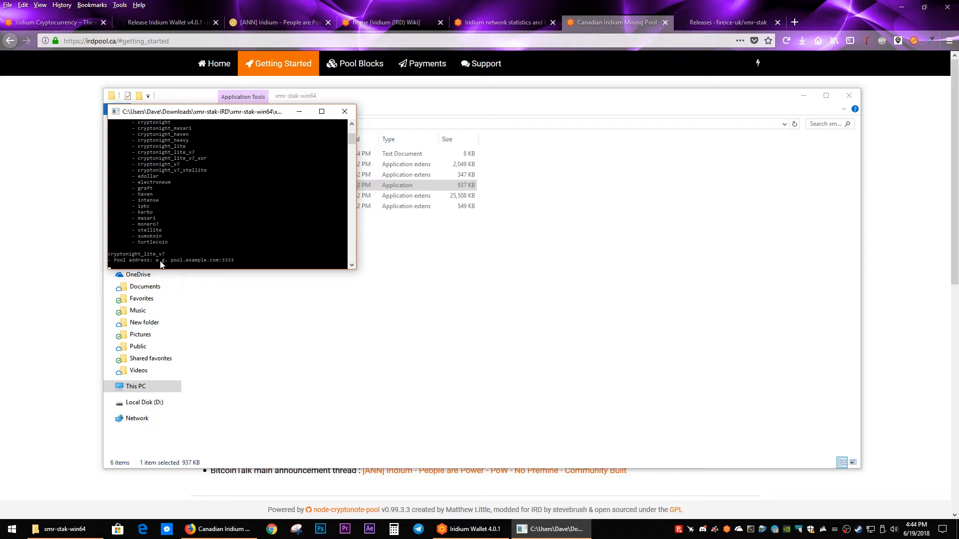
# Step: Copy the pool address irdpool.ca from the pool's website and enter irdpool.ca:7777 as the miner's pool address
pyautogui.click(61, 218)
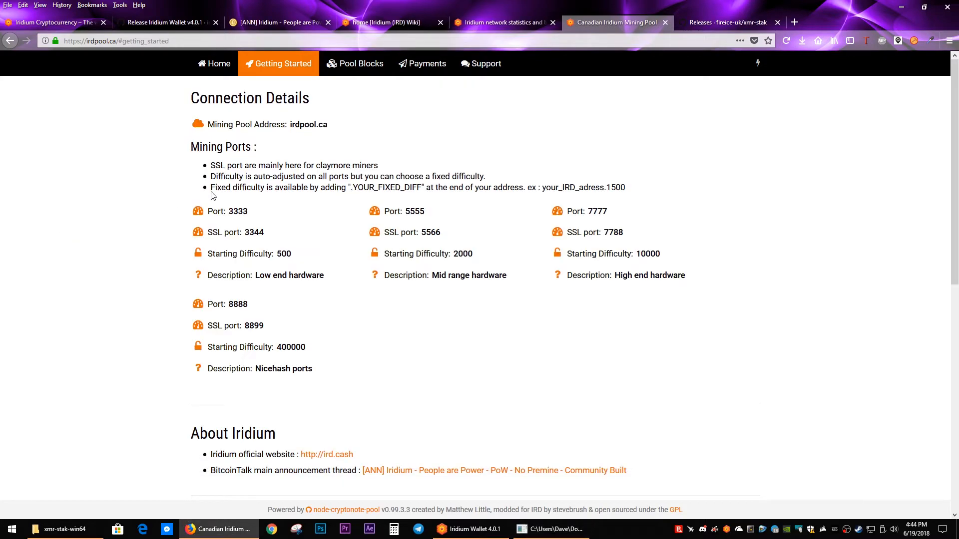
pyautogui.moveTo(289, 124); pyautogui.dragTo(330, 133)
pyautogui.rightClick(329, 133)
pyautogui.click(349, 212)
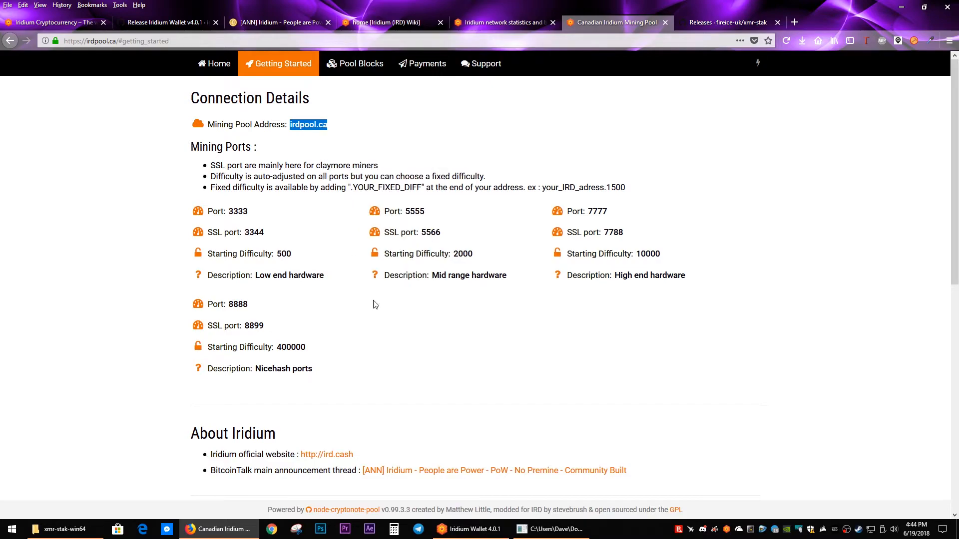
pyautogui.click(552, 529)
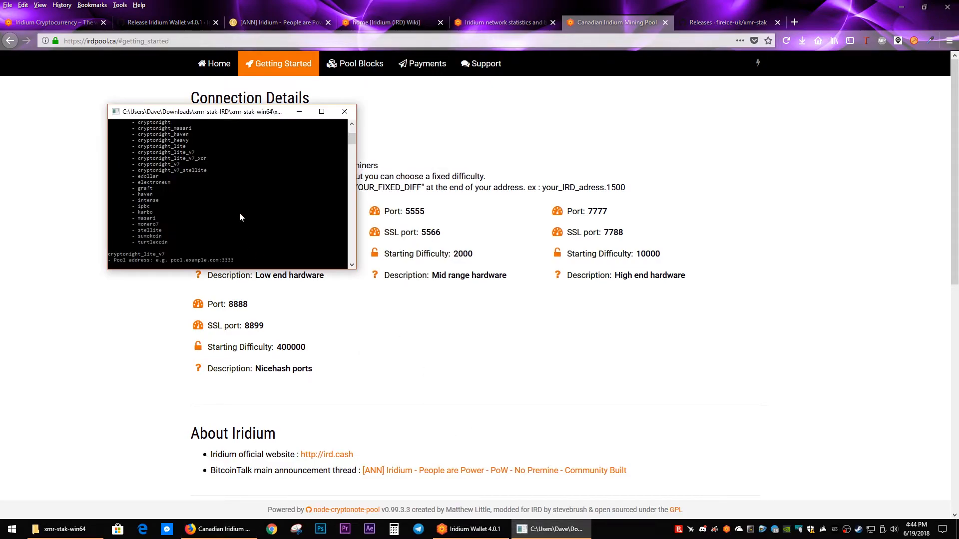
pyautogui.rightClick(248, 116)
pyautogui.moveTo(283, 190)
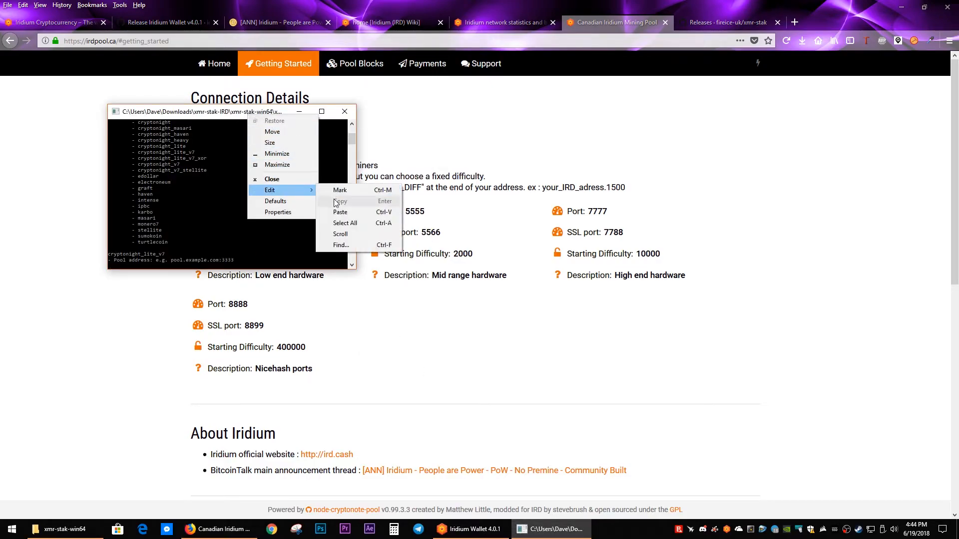
pyautogui.click(340, 212)
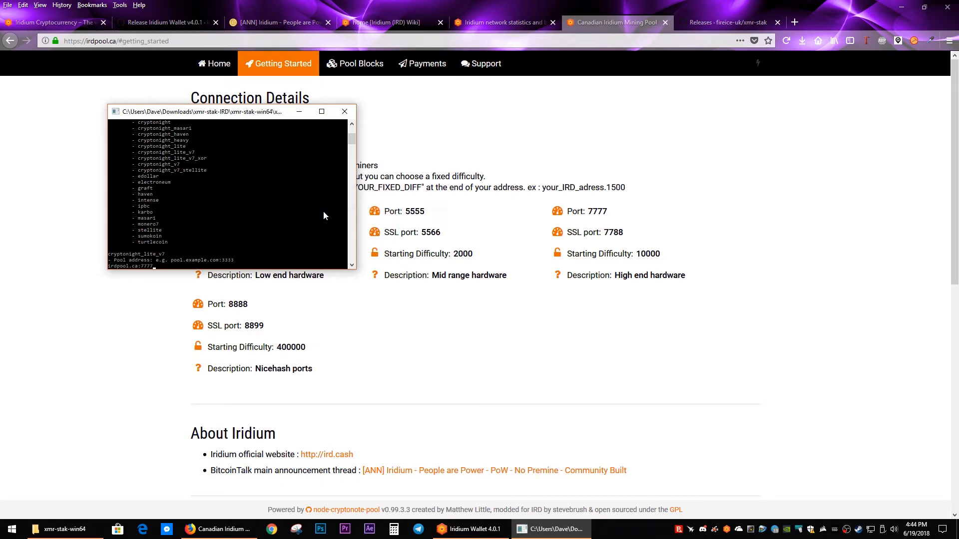
pyautogui.press('Return')
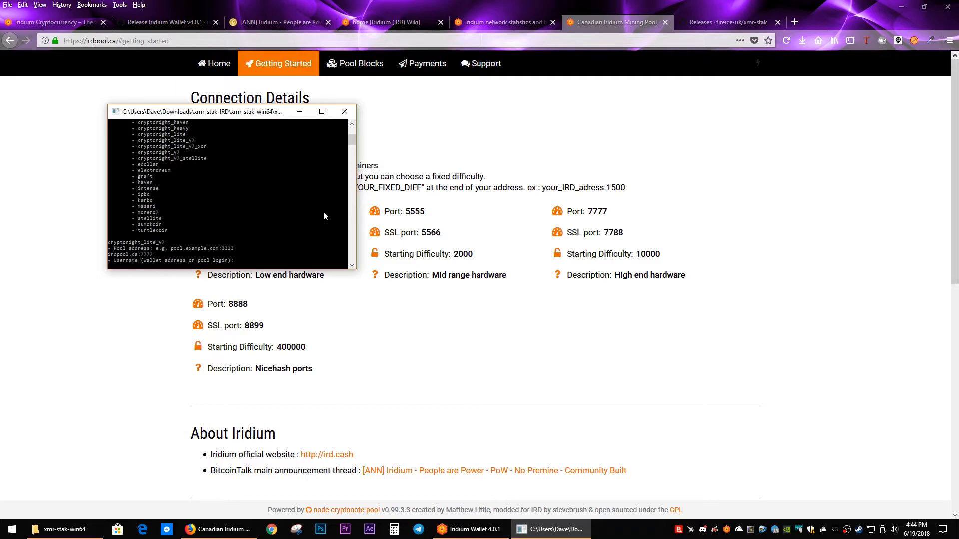
# Step: Copy the wallet address from Iridium Wallet and enter it as the miner's username in the xmr-stak setup
pyautogui.click(460, 531)
pyautogui.click(246, 119)
pyautogui.click(149, 111)
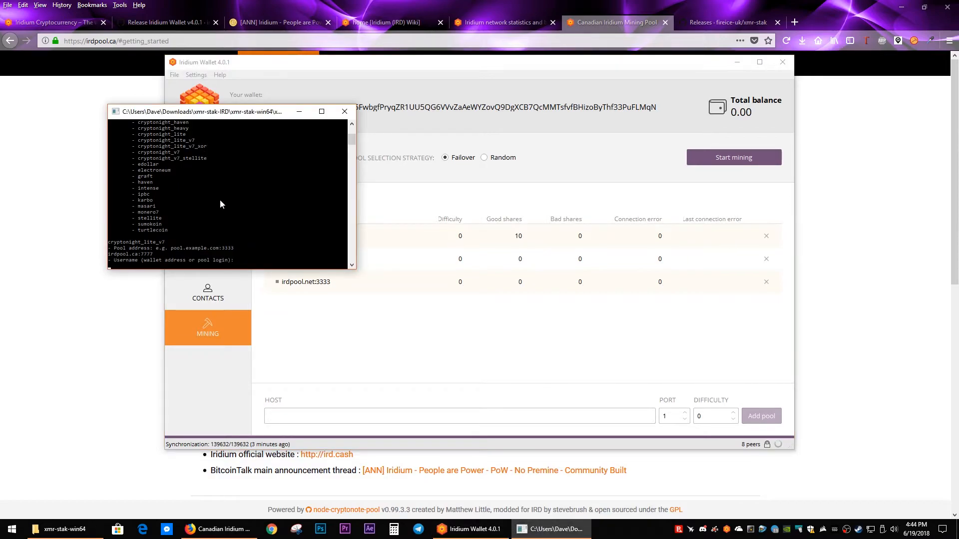
pyautogui.rightClick(248, 120)
pyautogui.moveTo(295, 186)
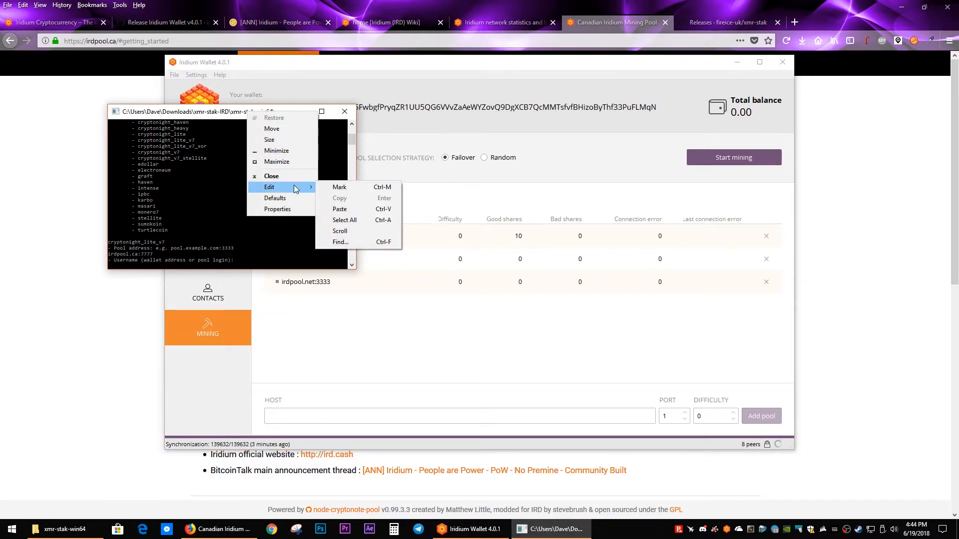
pyautogui.click(339, 209)
pyautogui.press('Return')
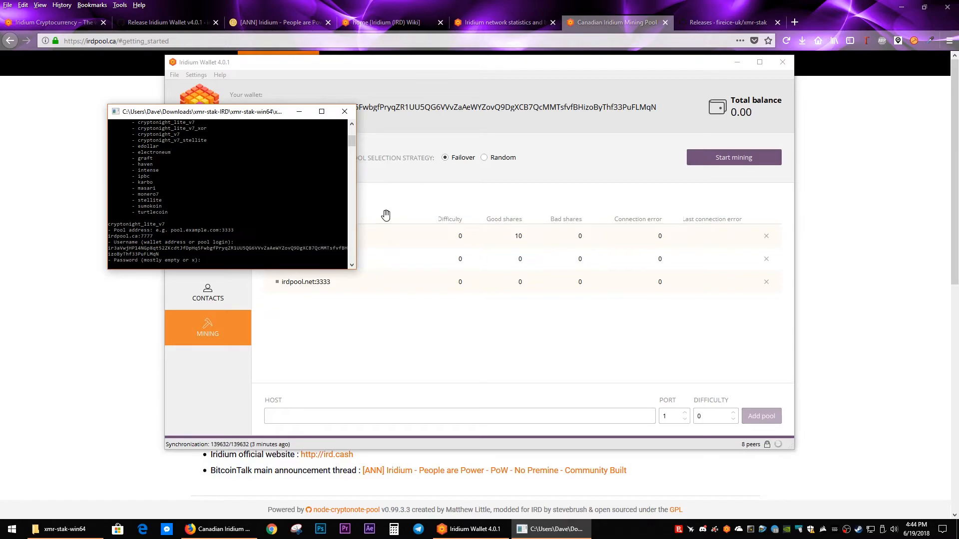
# Step: Leave the pool password and rig identifier empty, and answer N to TLS/SSL, nicehash and multiple pools
pyautogui.press('Return')
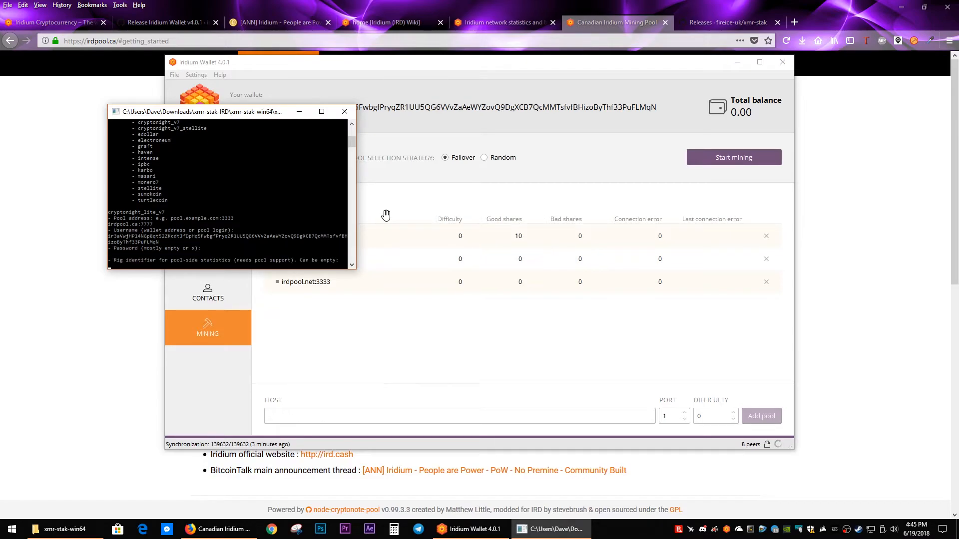
pyautogui.press('Return')
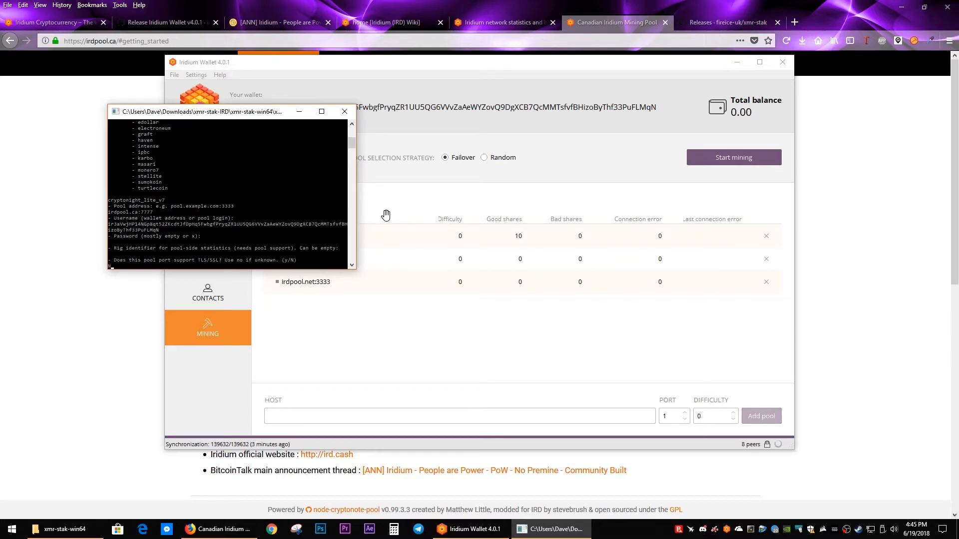
pyautogui.press('Return')
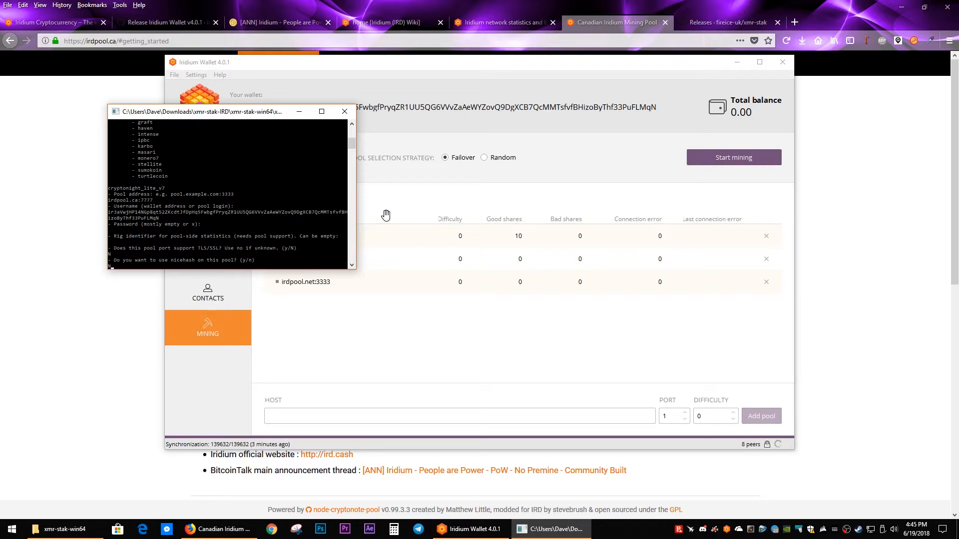
pyautogui.press('Return')
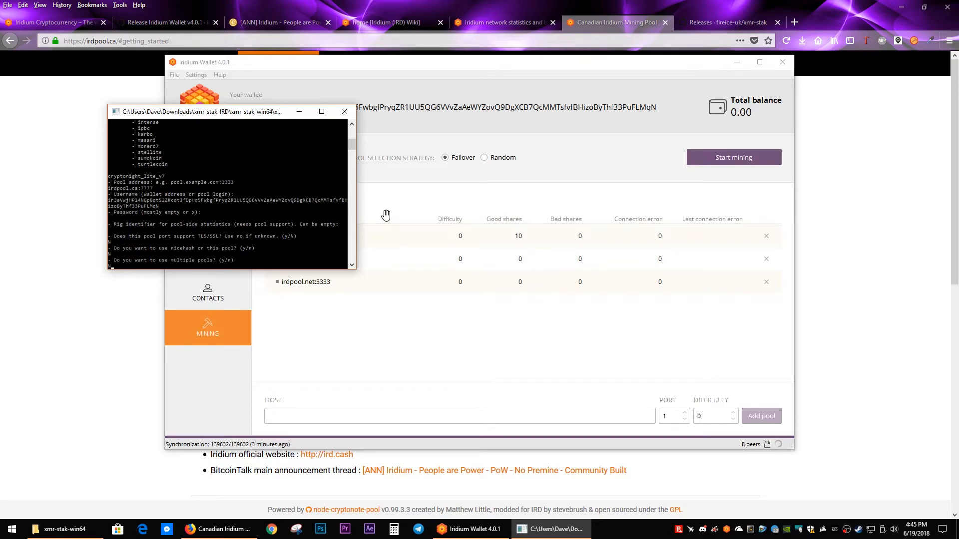
pyautogui.press('Return')
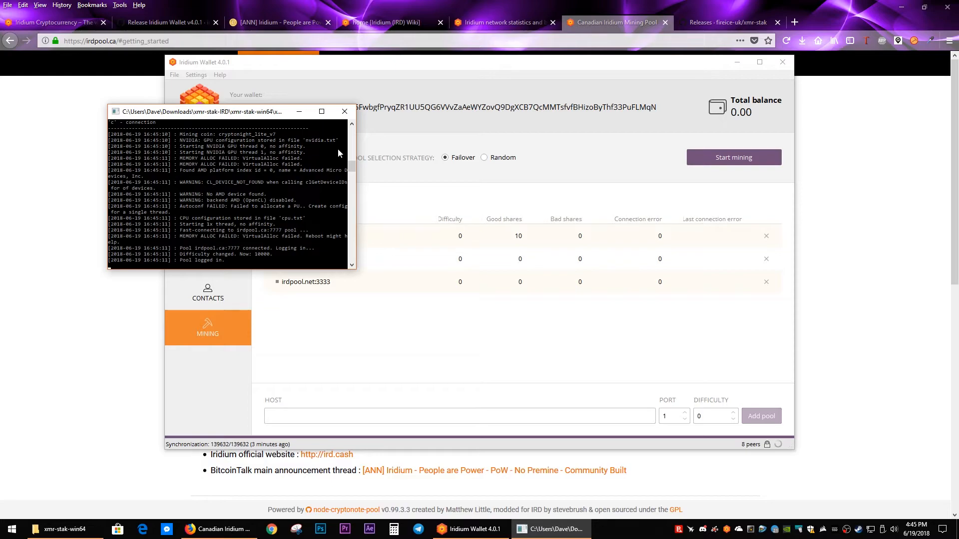
# Step: Close the running miner and open cpu.txt from the xmr-stak-win64 folder
pyautogui.click(345, 111)
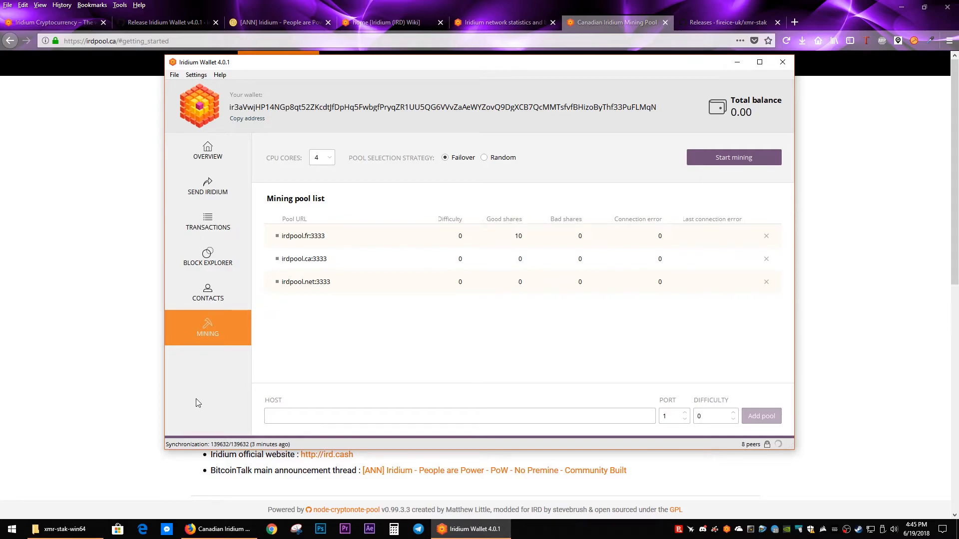
pyautogui.click(68, 529)
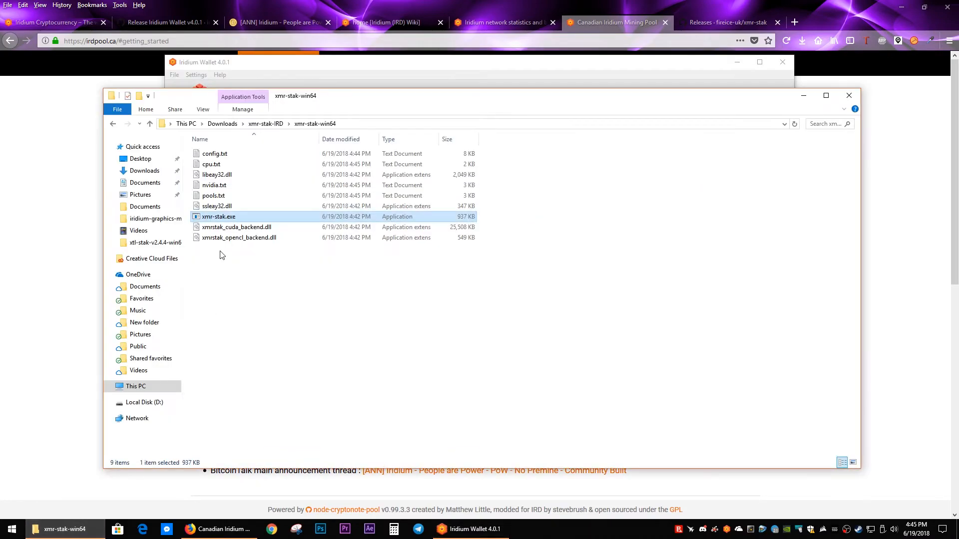
pyautogui.doubleClick(211, 164)
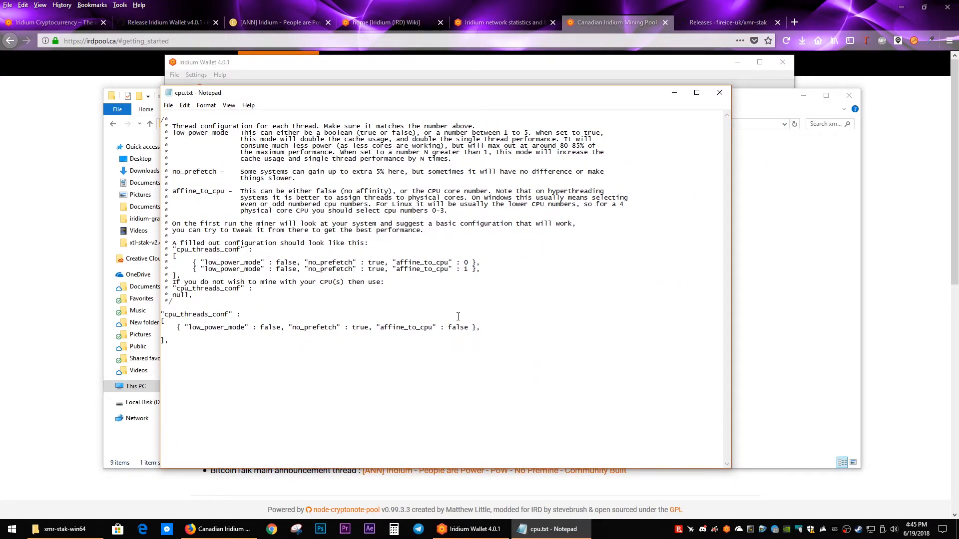
# Step: Copy the thread line under cpu_threads_conf and paste it on new lines to make five thread entries
pyautogui.moveTo(479, 333); pyautogui.dragTo(161, 331)
pyautogui.press('Right')
pyautogui.press('Return')
pyautogui.hotkey('ctrl', 'v')
pyautogui.press('Return')
pyautogui.hotkey('ctrl', 'v')
pyautogui.press('Return')
pyautogui.hotkey('ctrl', 'v')
pyautogui.press('Return')
pyautogui.hotkey('ctrl', 'v')
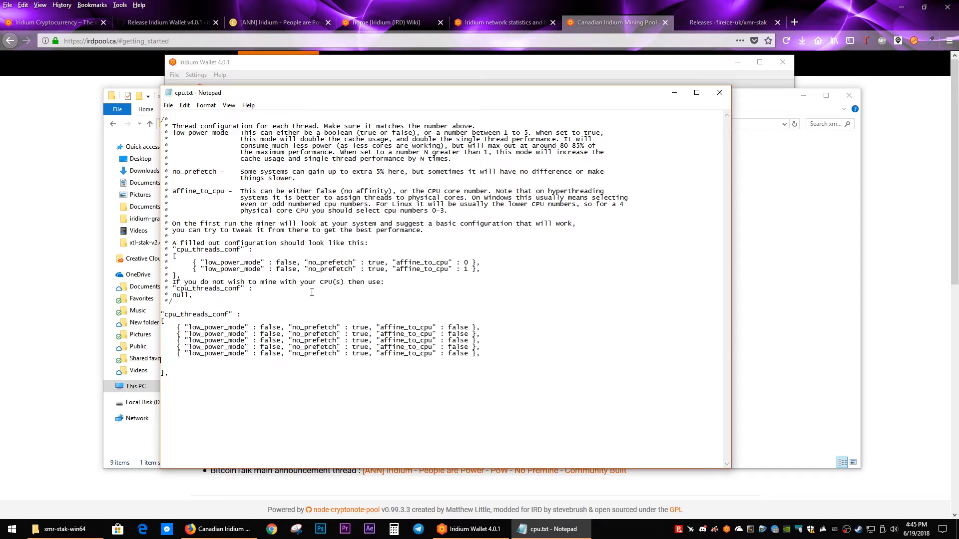
# Step: Set low_power_mode to true in the first and fifth thread entries of cpu.txt
pyautogui.moveTo(260, 328); pyautogui.dragTo(281, 328)
pyautogui.write('true')
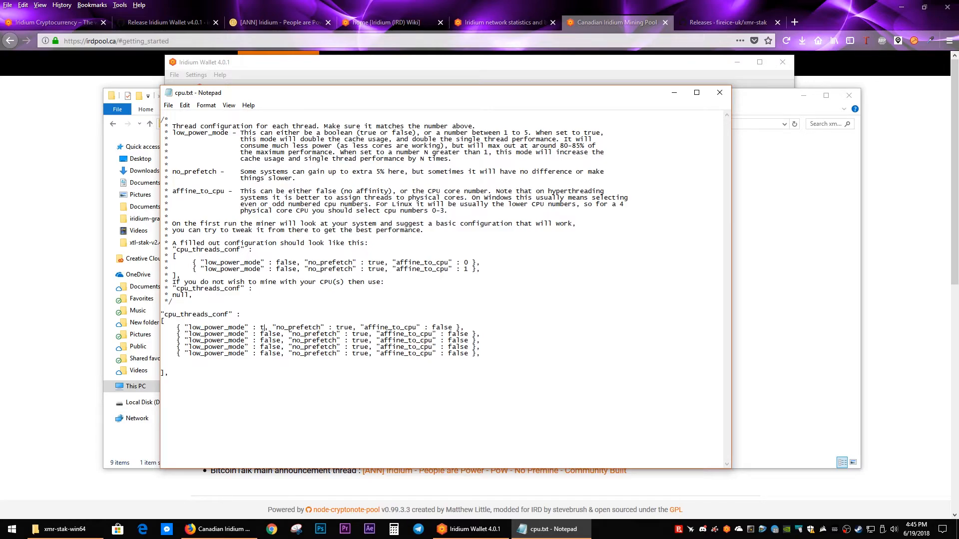
pyautogui.hotkey('shift', 'Left')
pyautogui.hotkey('shift', 'Left')
pyautogui.hotkey('shift', 'Left')
pyautogui.hotkey('shift', 'Left')
pyautogui.hotkey('shift', 'Left')
pyautogui.write('true')
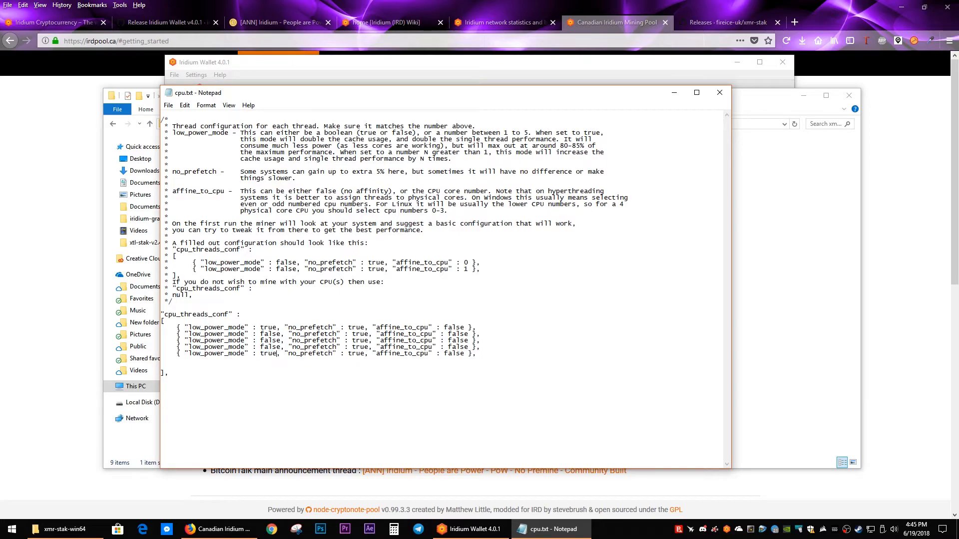
# Step: Set affine_to_cpu in the five thread entries to 1, 3, 5, 7 and 0 in order
pyautogui.moveTo(444, 327); pyautogui.dragTo(465, 326)
pyautogui.write('1')
pyautogui.hotkey('shift', 'Right')
pyautogui.hotkey('shift', 'Right')
pyautogui.hotkey('shift', 'Right')
pyautogui.hotkey('shift', 'Right')
pyautogui.hotkey('shift', 'Right')
pyautogui.write('3')
pyautogui.hotkey('shift', 'Right')
pyautogui.hotkey('shift', 'Right')
pyautogui.hotkey('shift', 'Right')
pyautogui.hotkey('shift', 'Right')
pyautogui.hotkey('shift', 'Right')
pyautogui.write('5')
pyautogui.hotkey('shift', 'Right')
pyautogui.hotkey('shift', 'Right')
pyautogui.hotkey('shift', 'Right')
pyautogui.hotkey('shift', 'Right')
pyautogui.hotkey('shift', 'Right')
pyautogui.write('7')
pyautogui.hotkey('shift', 'Right')
pyautogui.hotkey('shift', 'Right')
pyautogui.hotkey('shift', 'Right')
pyautogui.hotkey('shift', 'Right')
pyautogui.hotkey('shift', 'Right')
pyautogui.write('0')
# Step: Save and close cpu.txt and open nvidia.txt from the same folder
pyautogui.click(168, 104)
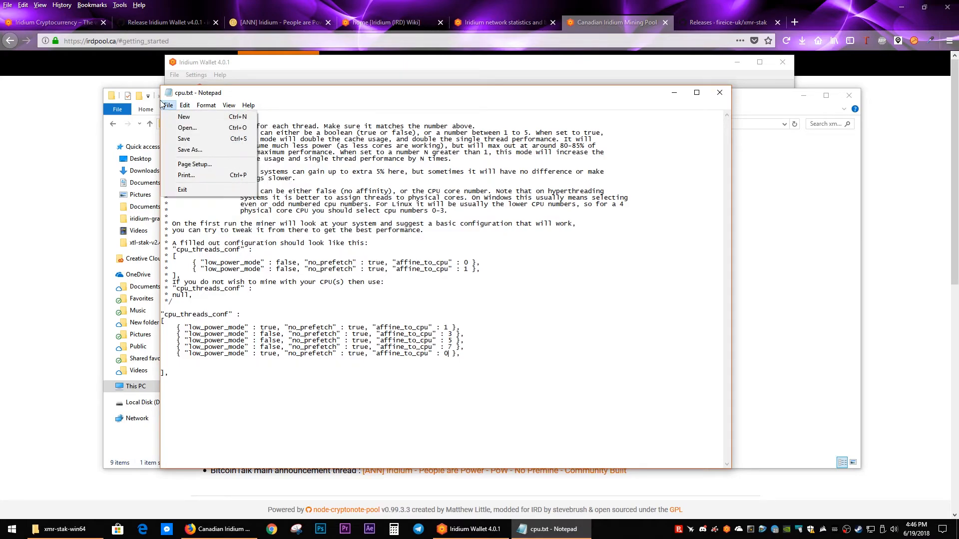
pyautogui.click(183, 138)
pyautogui.click(719, 92)
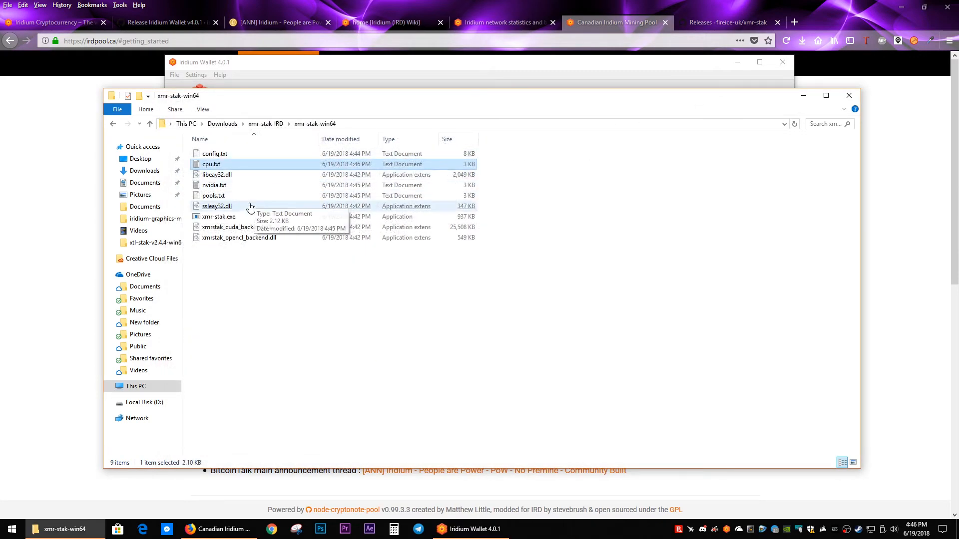
pyautogui.doubleClick(220, 185)
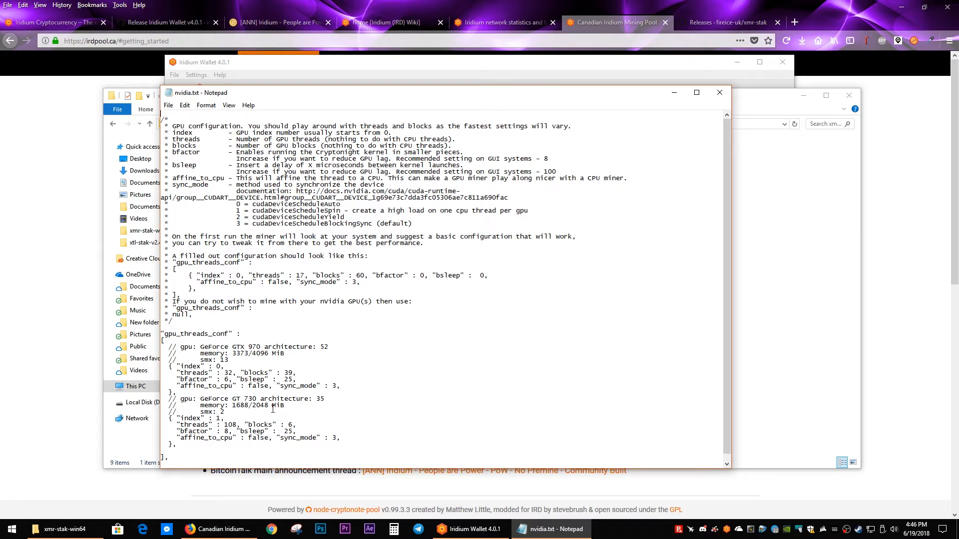
# Step: Search Google for "xmr mining settings" in a new browser tab and look through the results
pyautogui.click(795, 22)
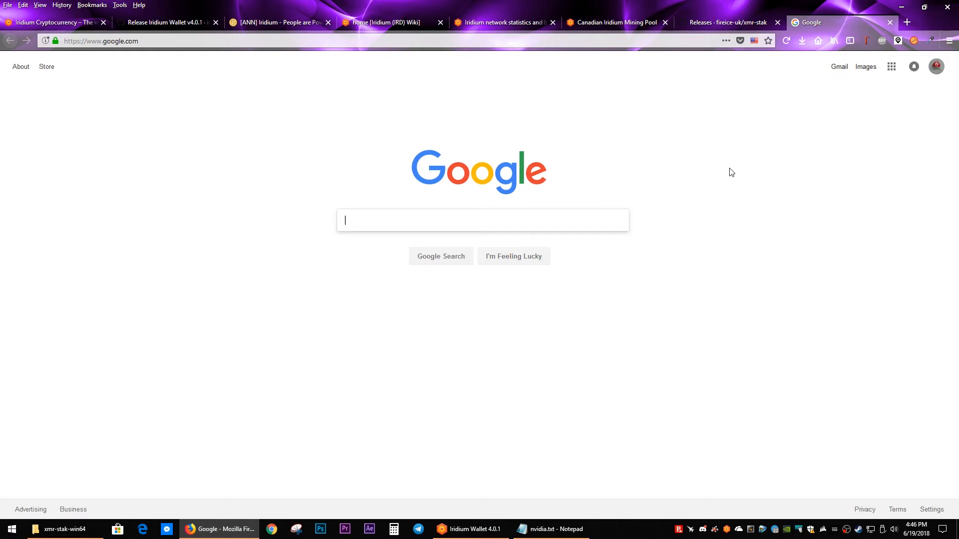
pyautogui.write('m')
pyautogui.press('BackSpace')
pyautogui.write('xmr ')
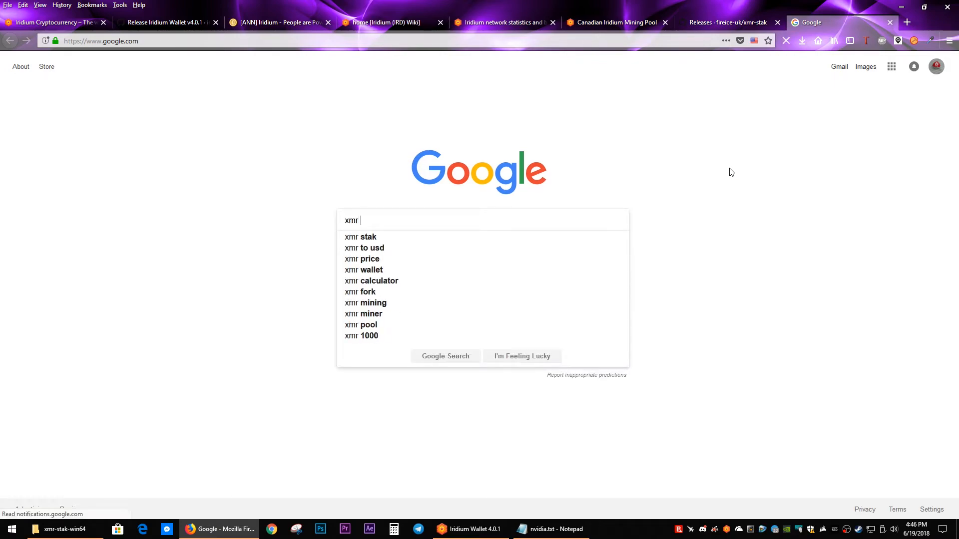
pyautogui.write('mining settings')
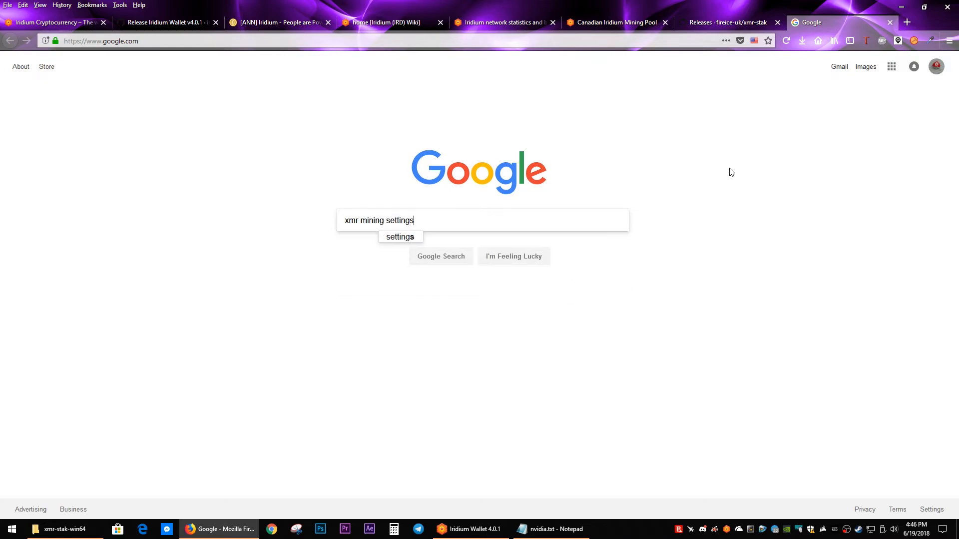
pyautogui.press('Return')
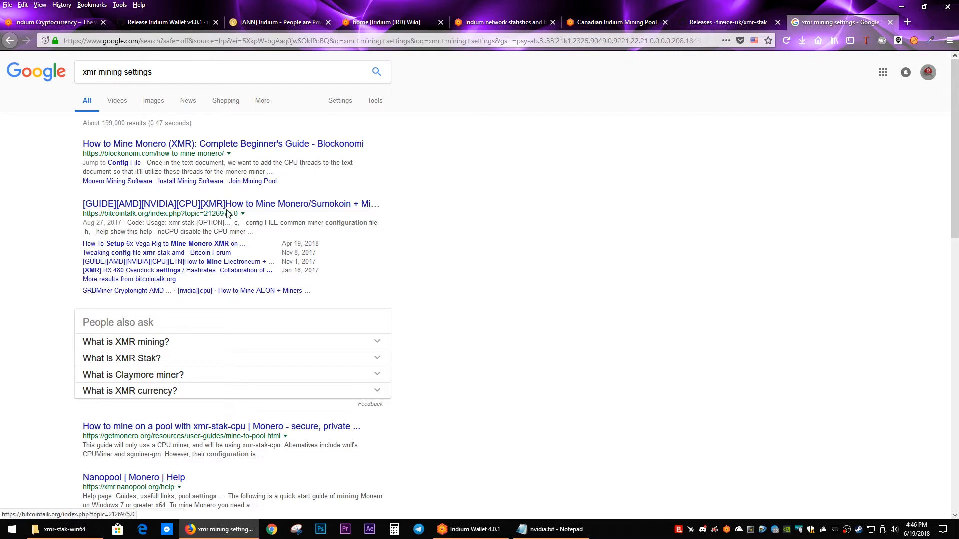
pyautogui.scroll(-8, 439, 275)
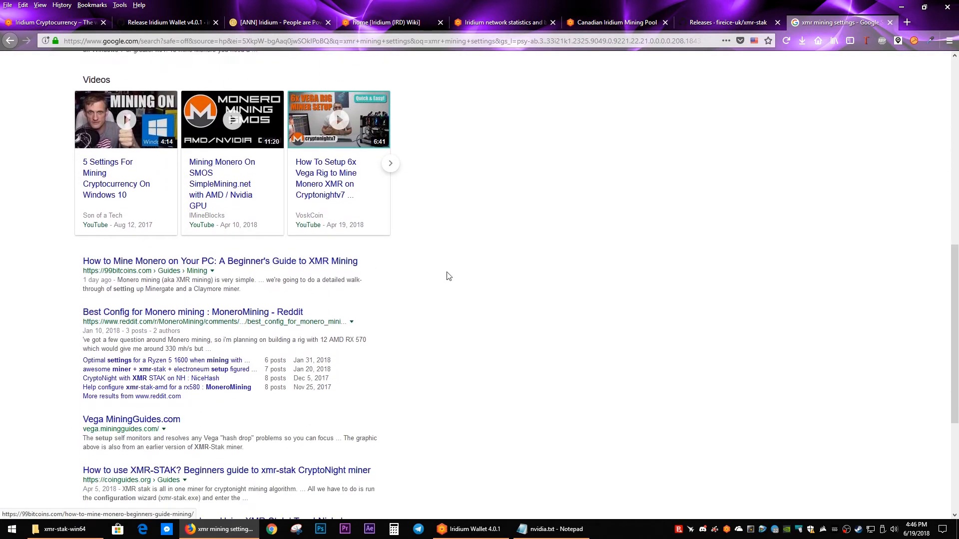
pyautogui.scroll(-3, 464, 278)
pyautogui.scroll(1, 464, 278)
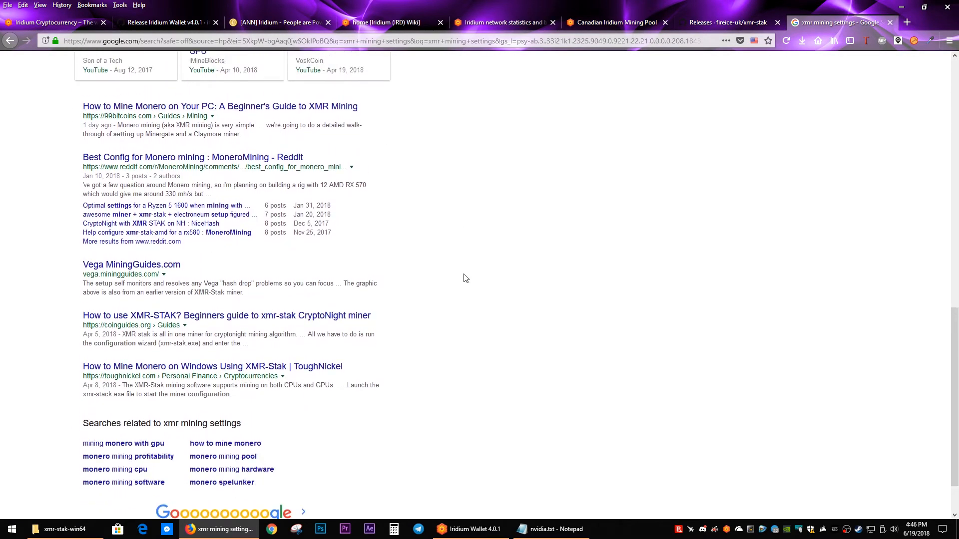
pyautogui.scroll(10, 465, 278)
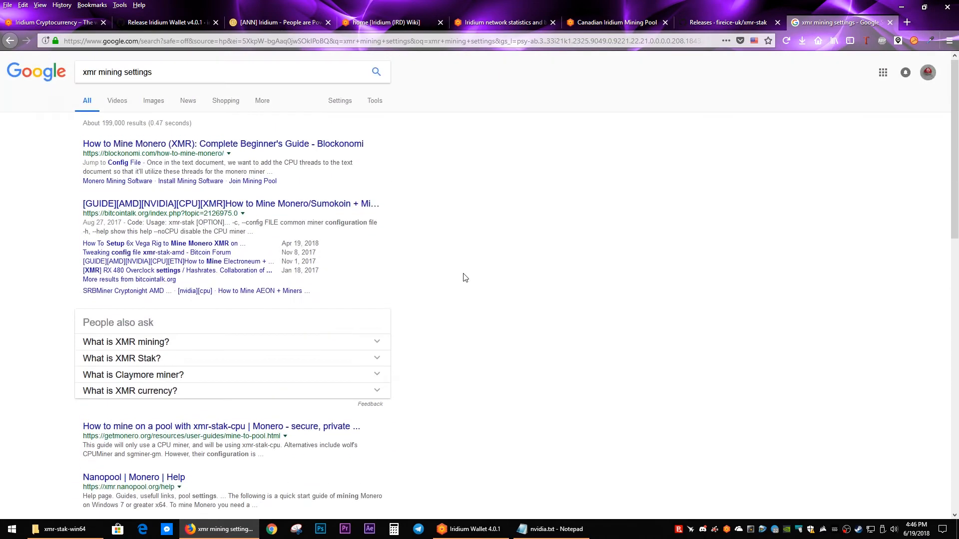
# Step: Change the Google search to "monero mining settings"
pyautogui.doubleClick(91, 72)
pyautogui.write('monero')
pyautogui.press('Return')
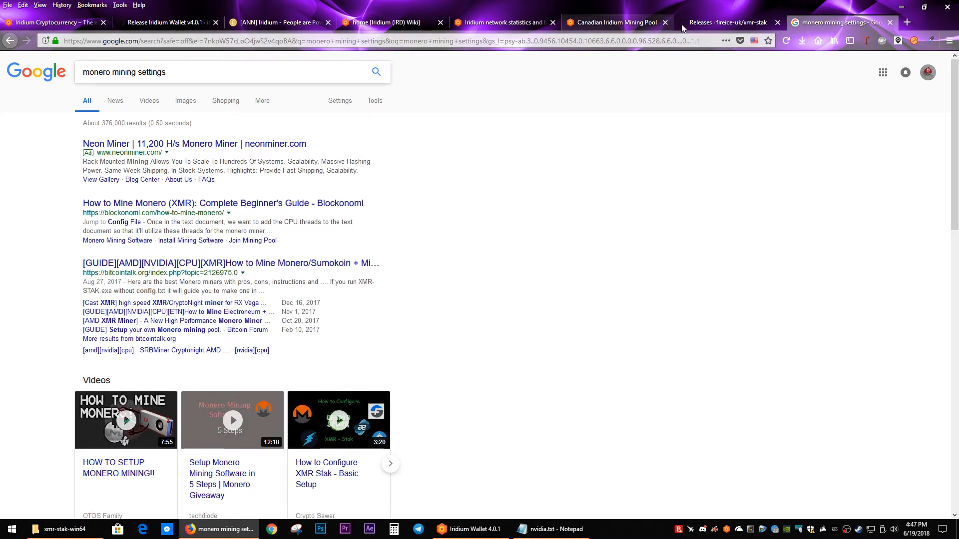
# Step: Copy the GeForce GT 730 entry with 64 threads and 2 blocks from the other nvidia.txt file
pyautogui.click(451, 528)
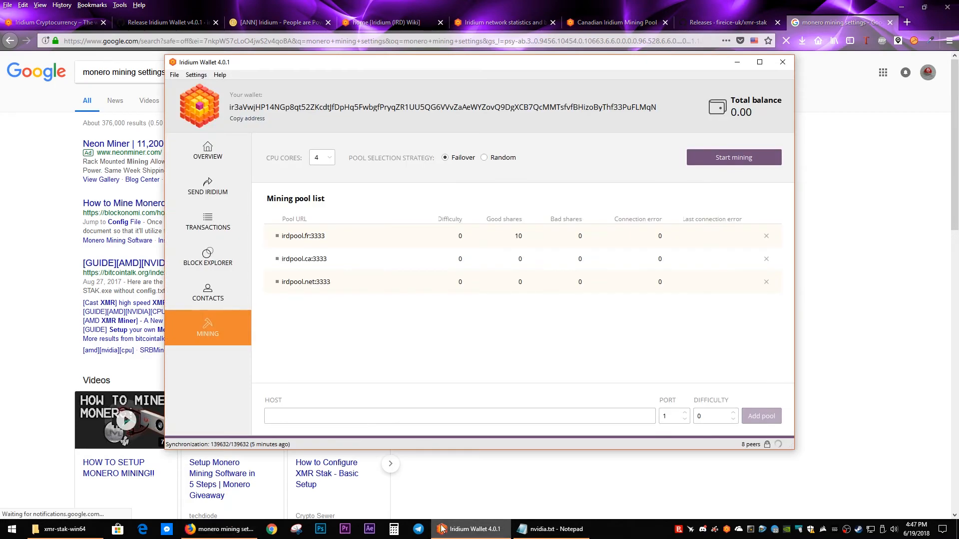
pyautogui.click(63, 529)
pyautogui.click(548, 530)
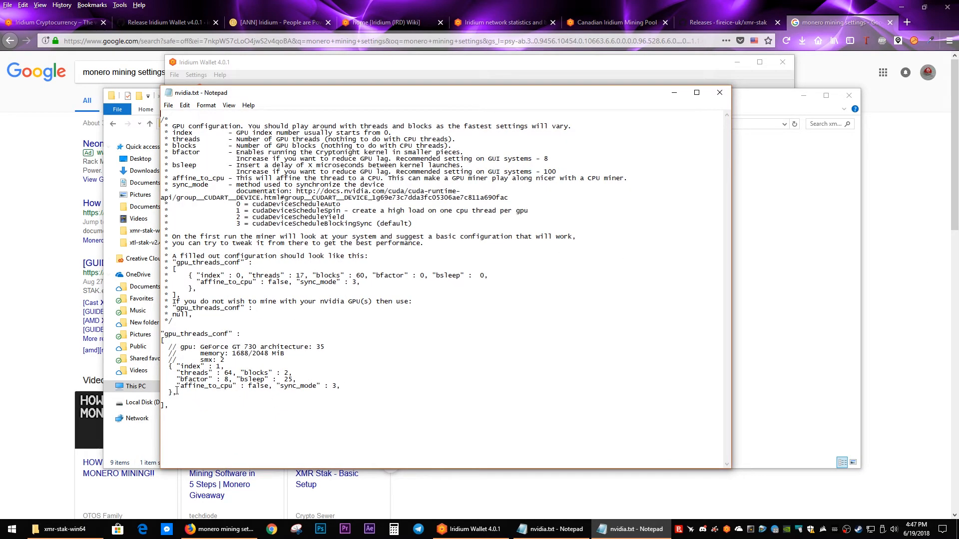
pyautogui.moveTo(178, 395); pyautogui.dragTo(169, 345)
pyautogui.rightClick(191, 350)
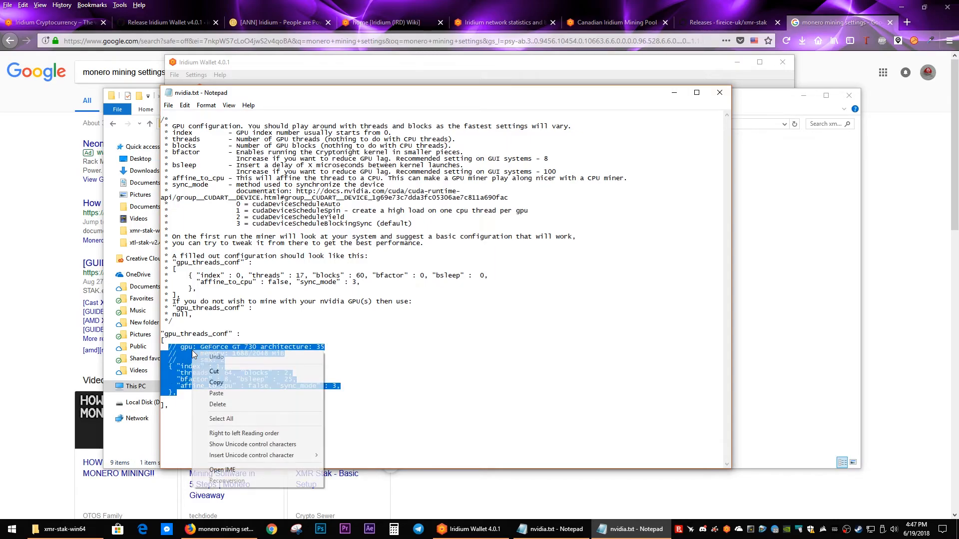
pyautogui.click(220, 383)
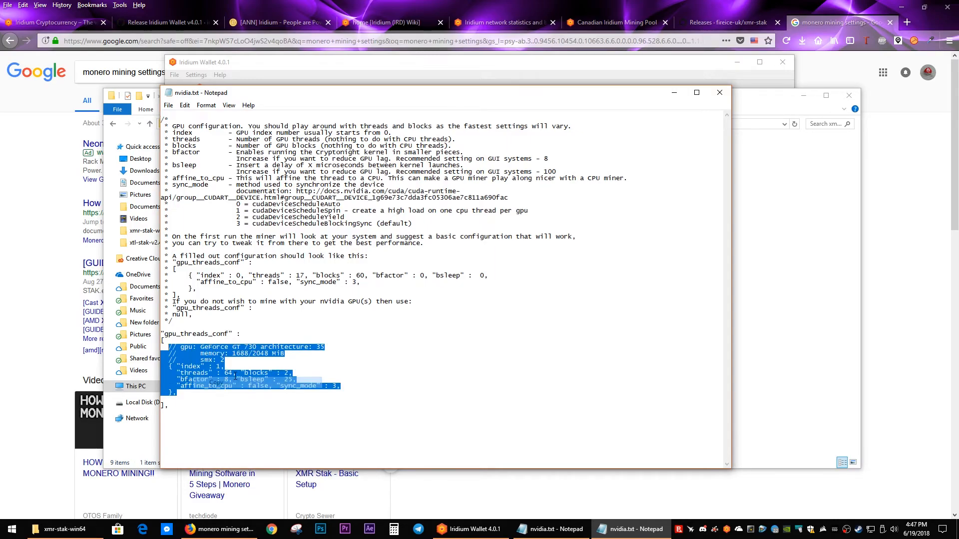
# Step: Close the source file and replace both GPU entries in this miner's nvidia.txt with the copied GT 730 entry
pyautogui.click(723, 92)
pyautogui.moveTo(179, 445); pyautogui.dragTo(167, 346)
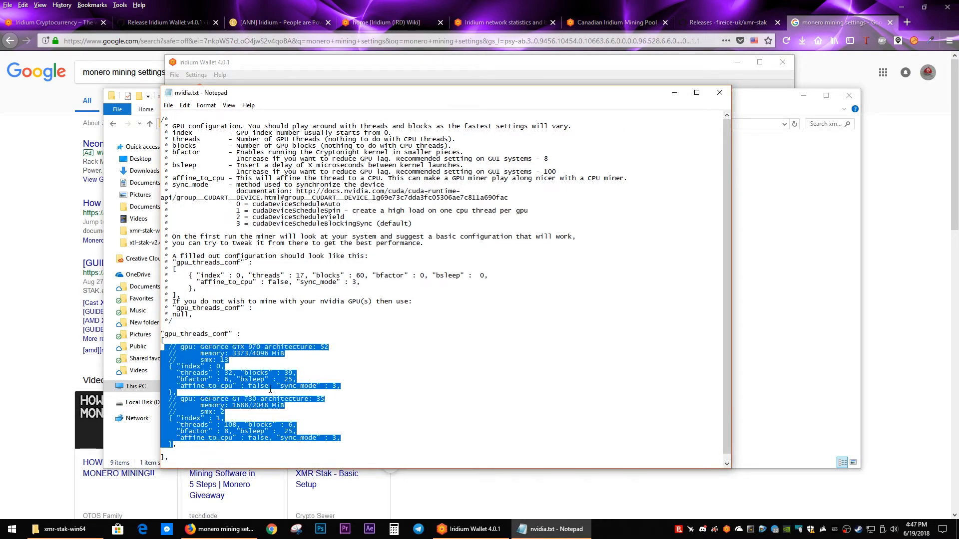
pyautogui.hotkey('ctrl', 'v')
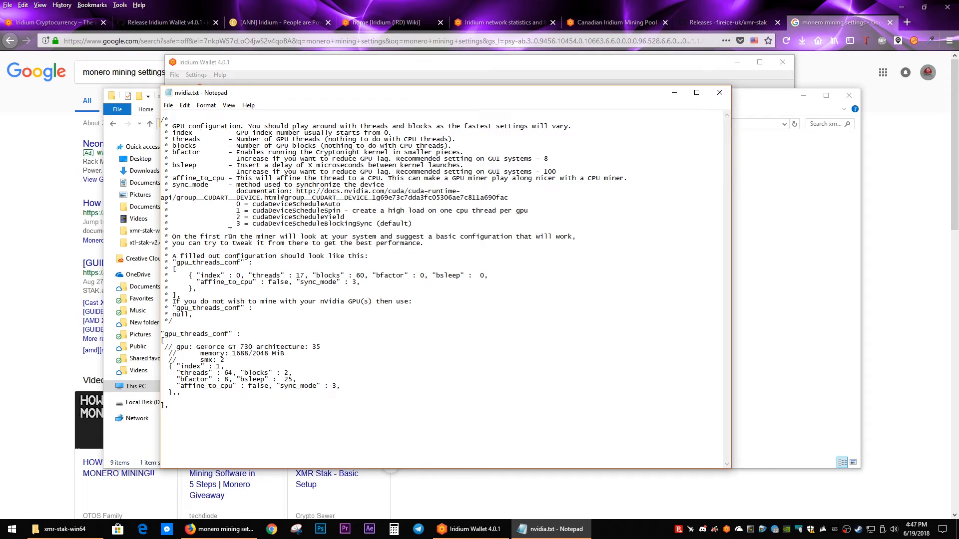
# Step: Save and close nvidia.txt and run xmr-stak.exe, allowing it past the security warning
pyautogui.click(170, 107)
pyautogui.click(190, 139)
pyautogui.click(720, 92)
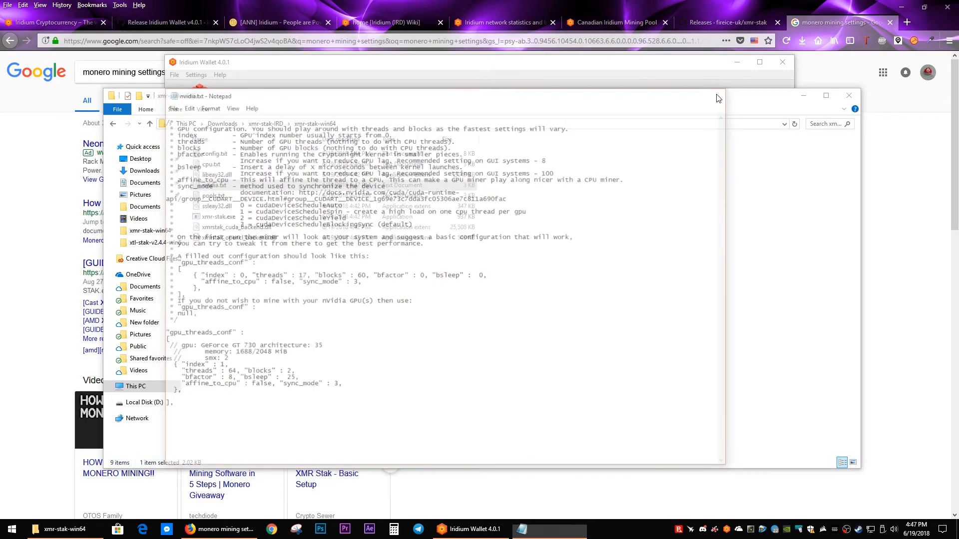
pyautogui.doubleClick(213, 219)
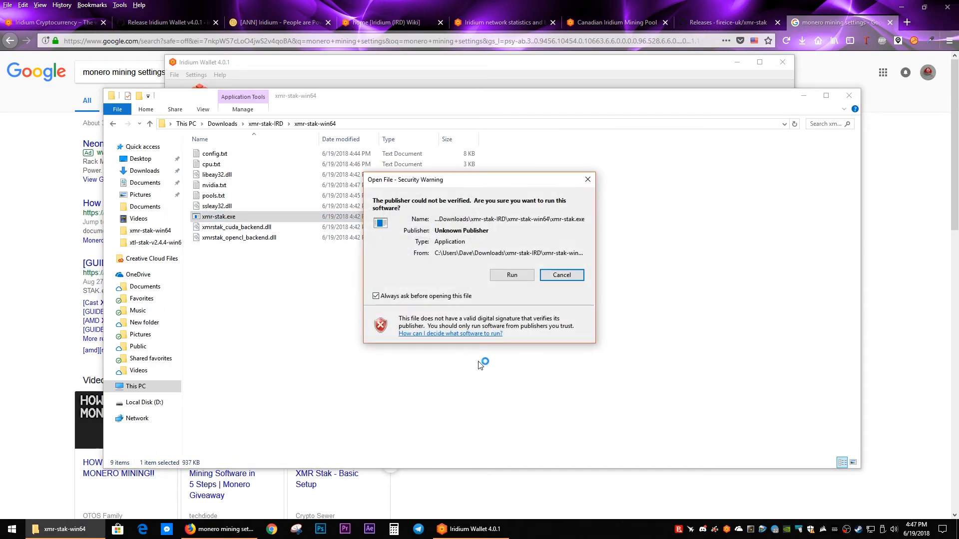
pyautogui.click(514, 274)
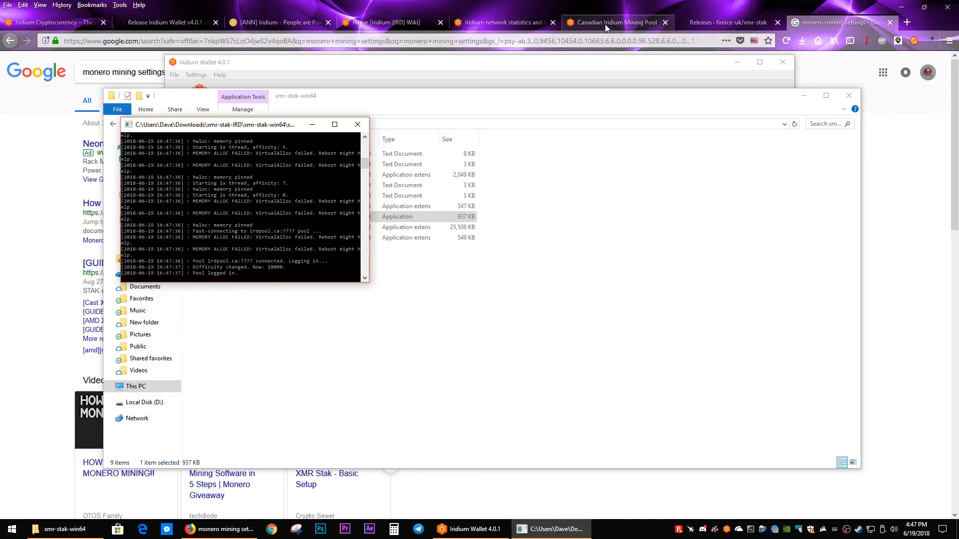
# Step: Check the irdpool.ca connection details, then bring up the miner console, make it taller and show its hashrate report
pyautogui.click(620, 22)
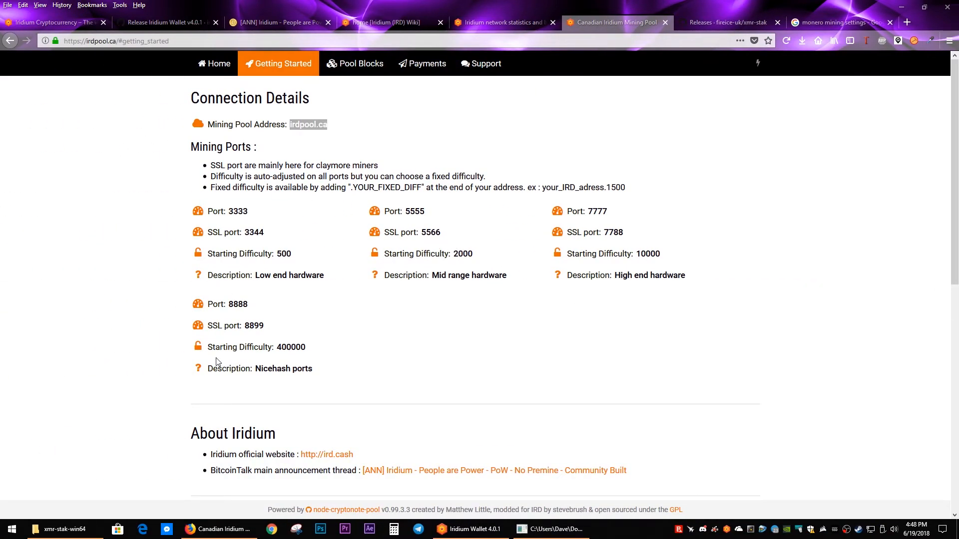
pyautogui.click(553, 529)
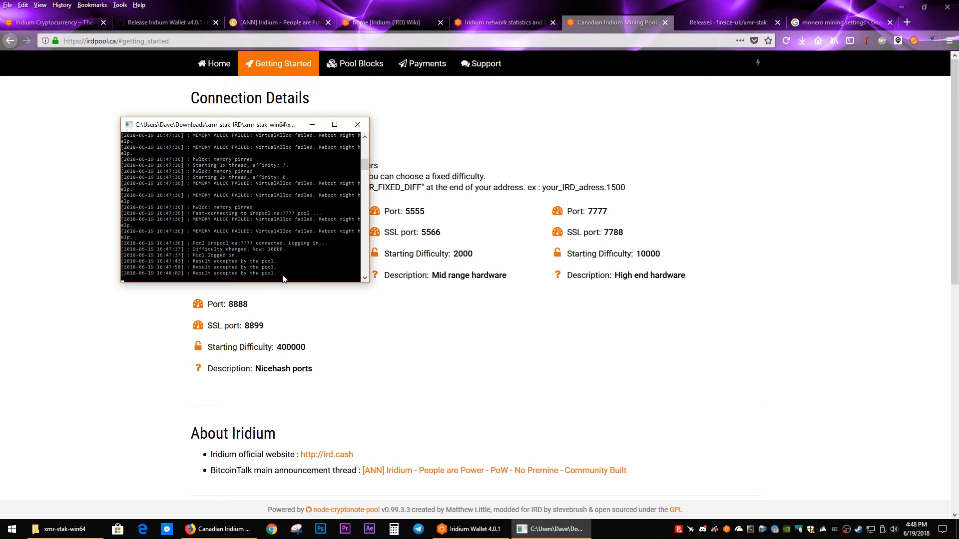
pyautogui.moveTo(282, 282); pyautogui.dragTo(276, 369)
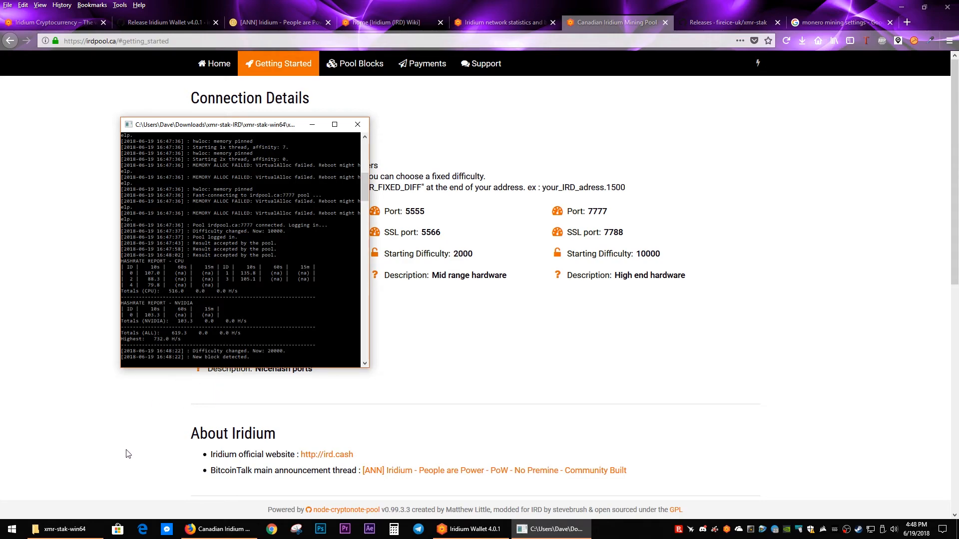
# Step: Copy the wallet address from Iridium Wallet and go to the stats section on the irdpool.ca home page
pyautogui.click(450, 530)
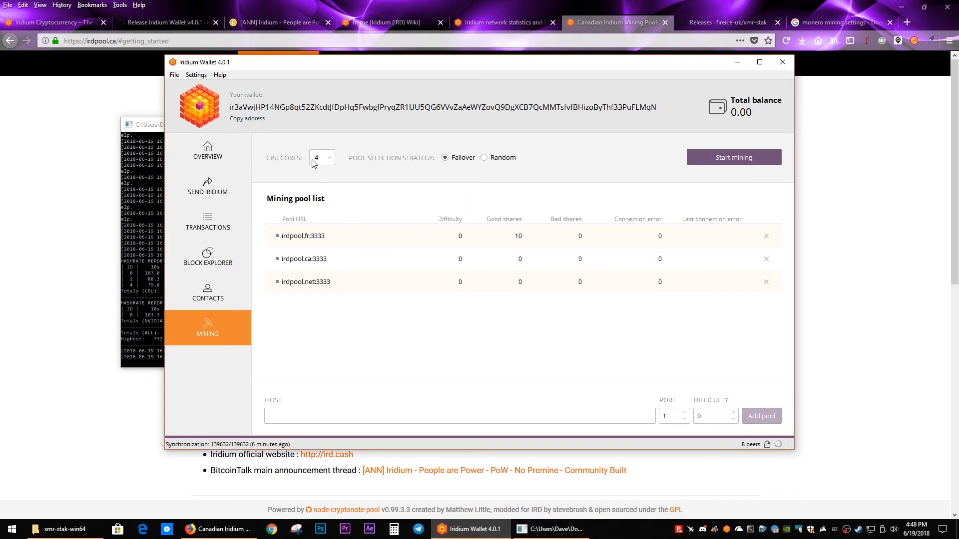
pyautogui.click(254, 119)
pyautogui.click(79, 107)
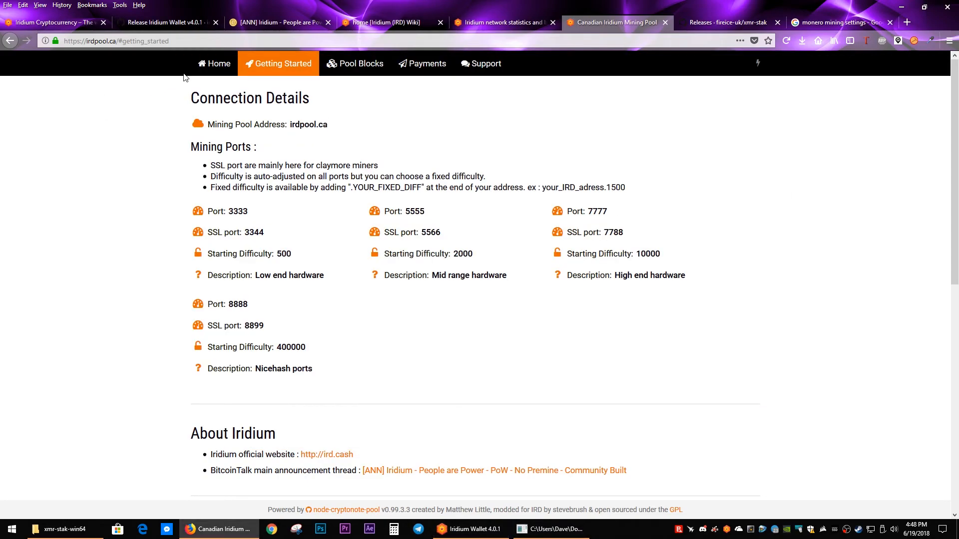
pyautogui.click(211, 66)
pyautogui.scroll(-5, 219, 267)
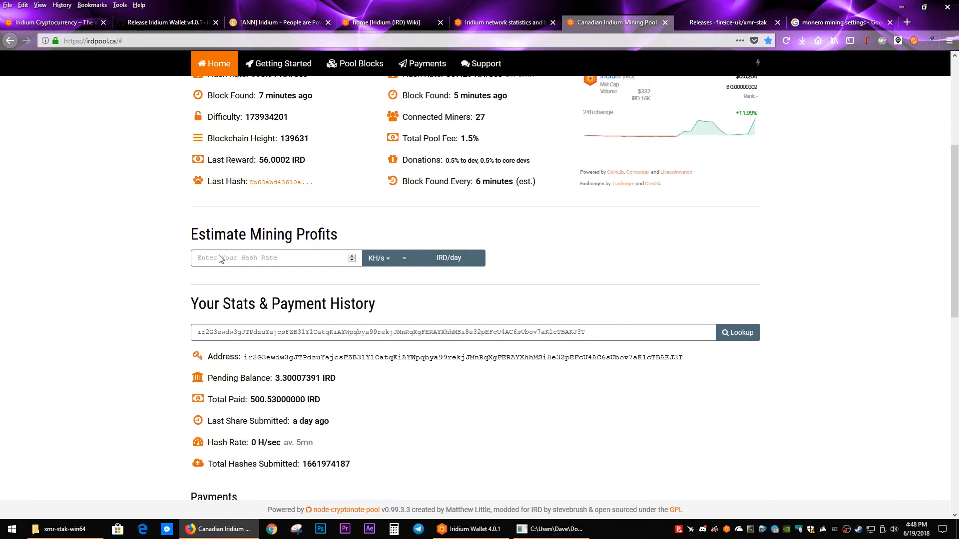
# Step: Replace the address in the pool's stats lookup with the copied wallet address, look it up and review its mining stats
pyautogui.doubleClick(243, 265)
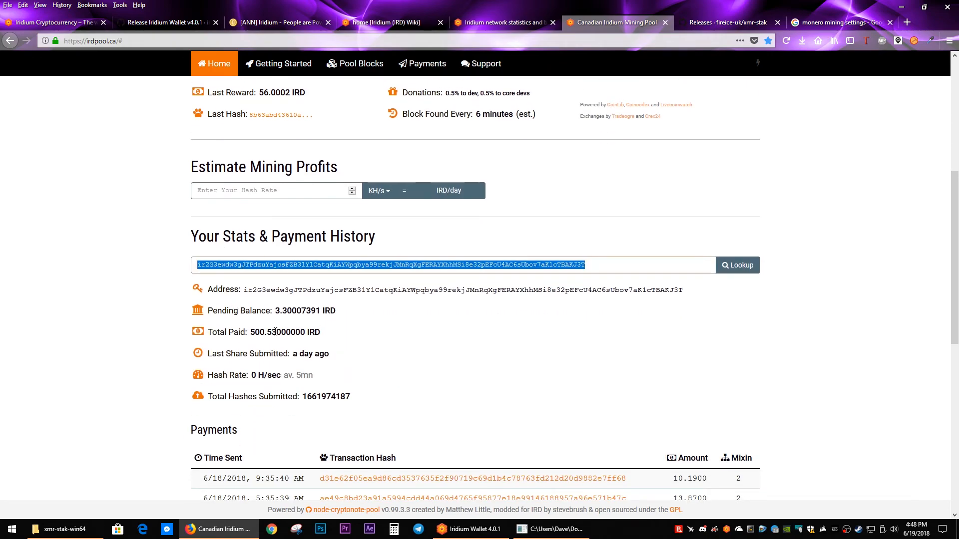
pyautogui.scroll(-1, 299, 370)
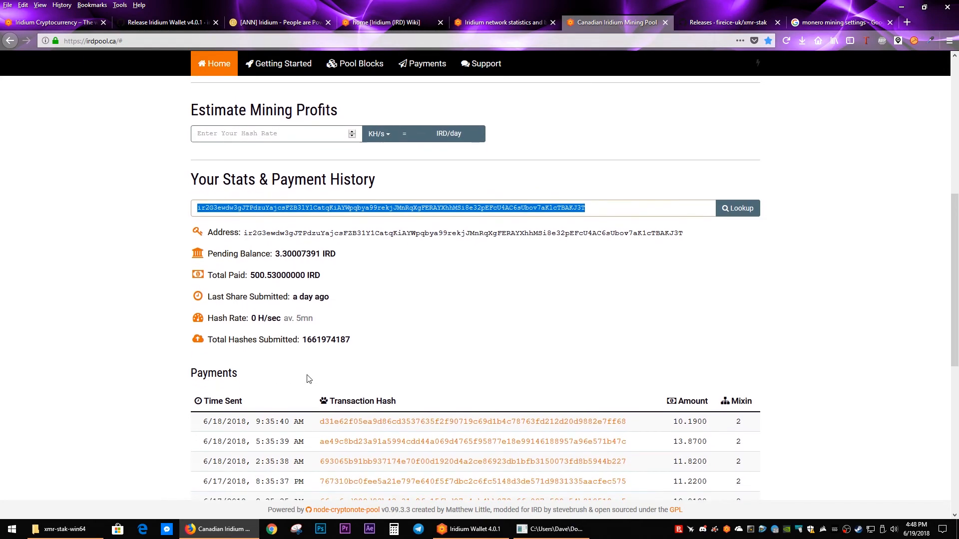
pyautogui.scroll(1, 287, 310)
pyautogui.hotkey('ctrl', 'v')
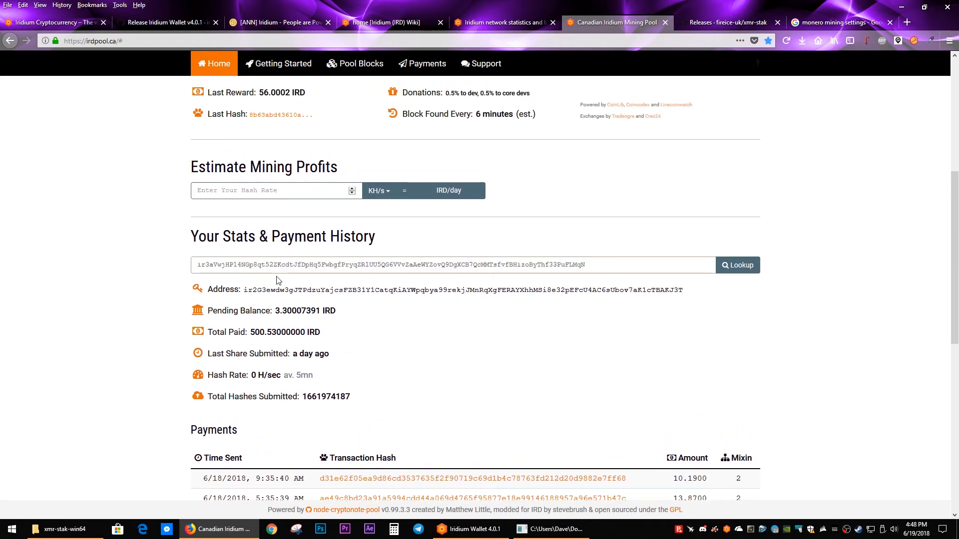
pyautogui.click(735, 269)
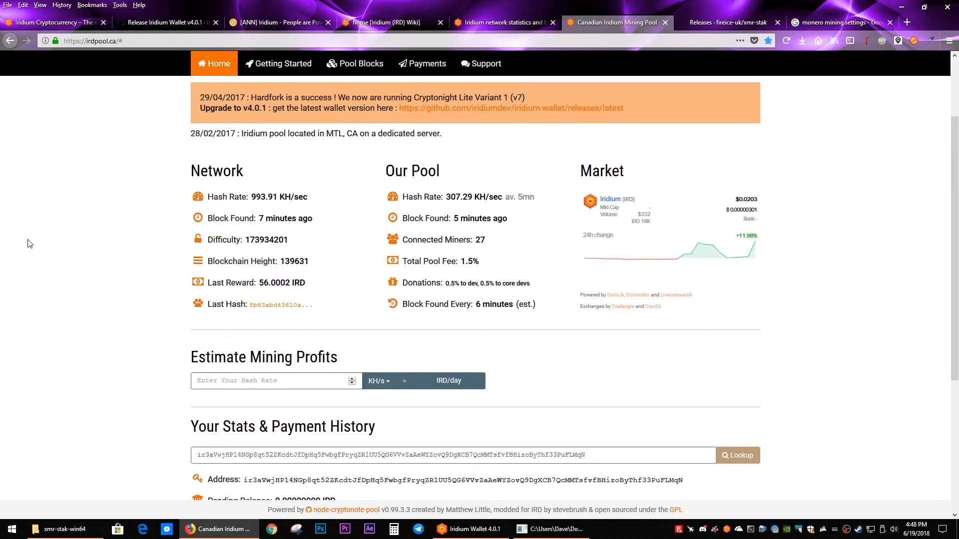
pyautogui.scroll(-5, 28, 243)
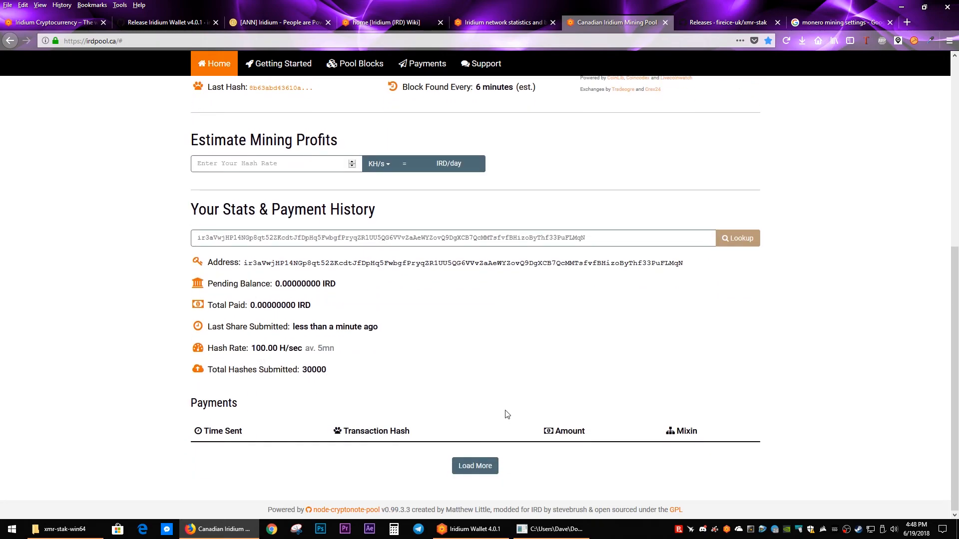
pyautogui.scroll(3, 507, 416)
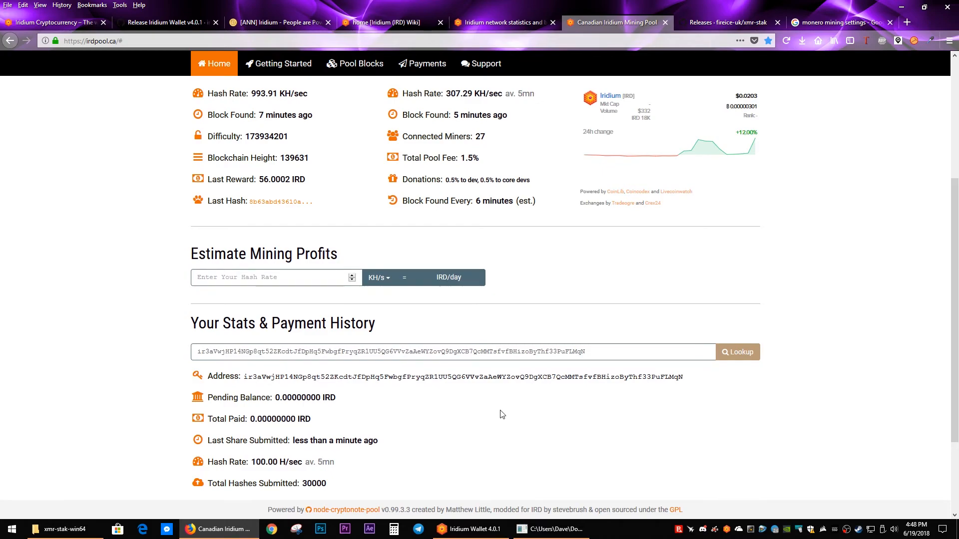
pyautogui.scroll(3, 504, 268)
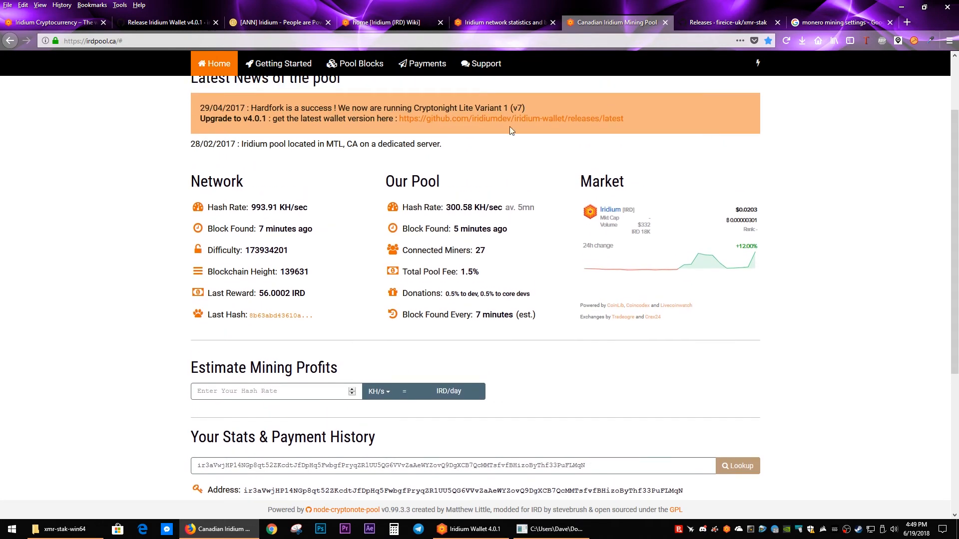
# Step: Examine the network status and latest blocks on explorer.ird.cash, including its full blockchain list
pyautogui.click(413, 23)
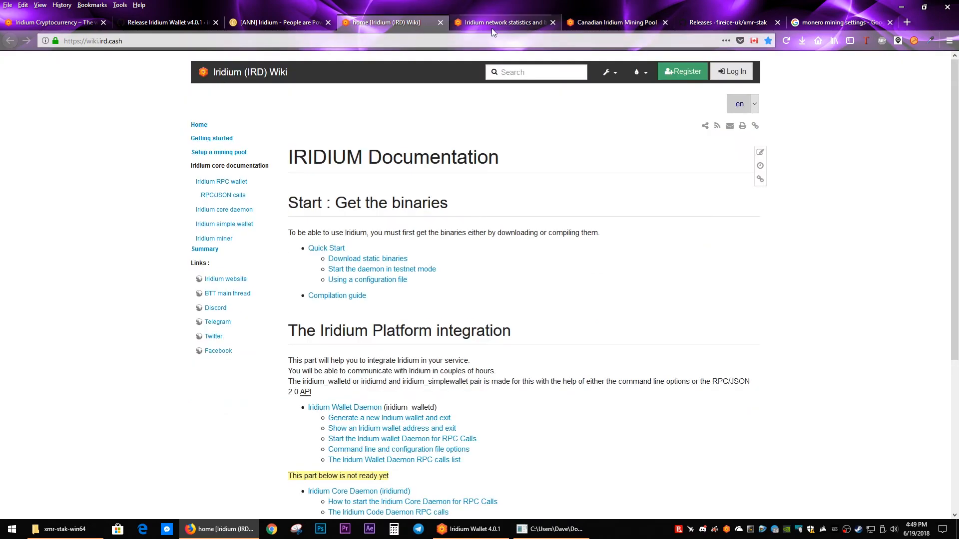
pyautogui.click(492, 25)
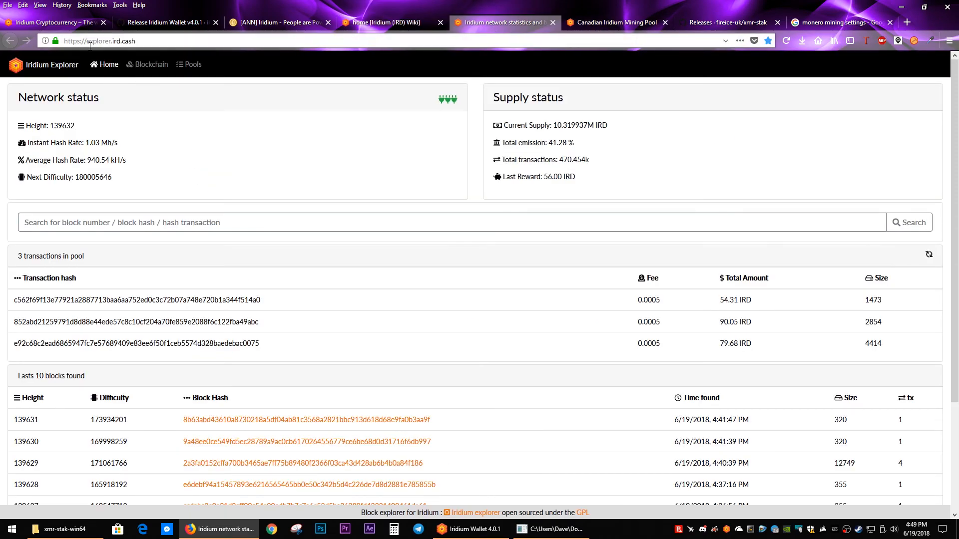
pyautogui.scroll(-1, 161, 244)
pyautogui.scroll(-3, 160, 244)
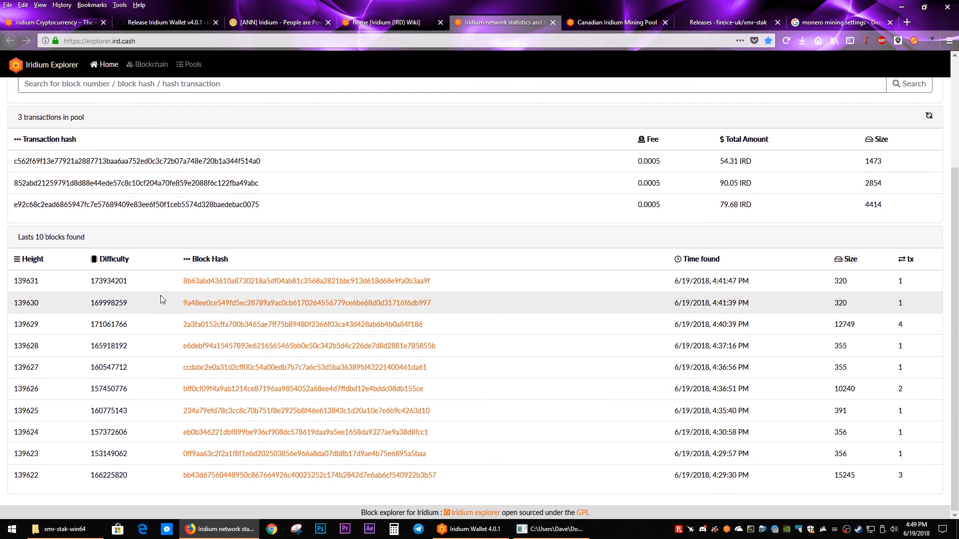
pyautogui.scroll(5, 158, 300)
pyautogui.click(142, 65)
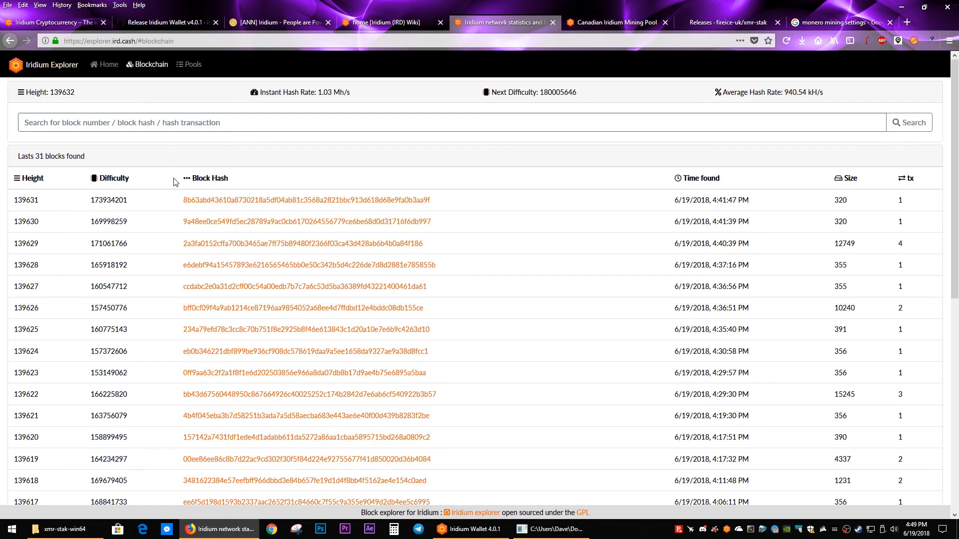
# Step: Review the running and dead pools in the Iridium Explorer's known pools list, and recheck the miner console's output
pyautogui.click(194, 66)
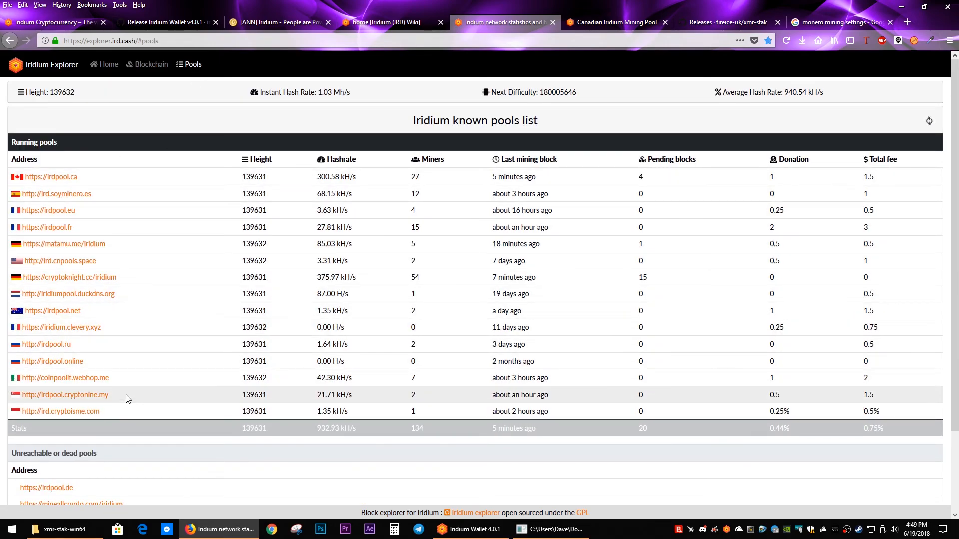
pyautogui.scroll(-1, 125, 407)
pyautogui.scroll(1, 126, 406)
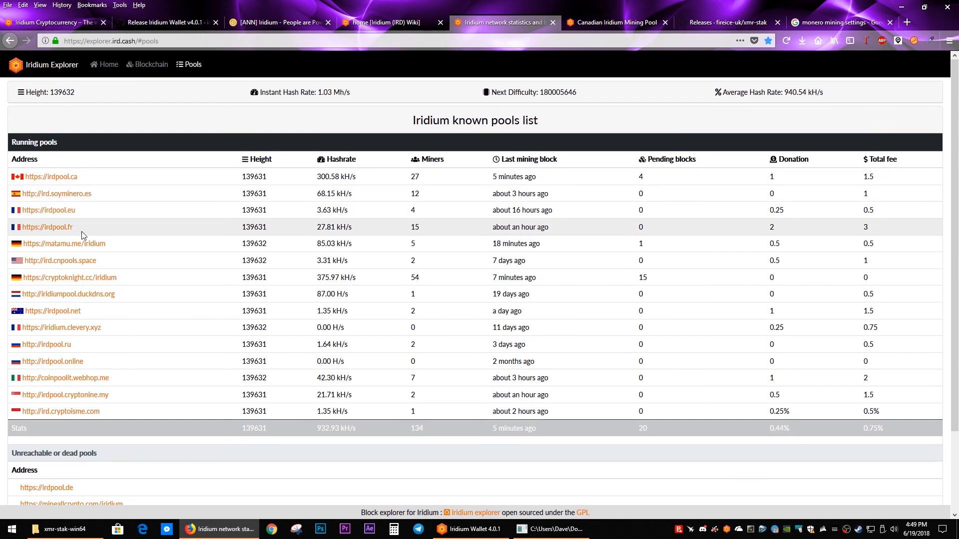
pyautogui.scroll(-3, 100, 420)
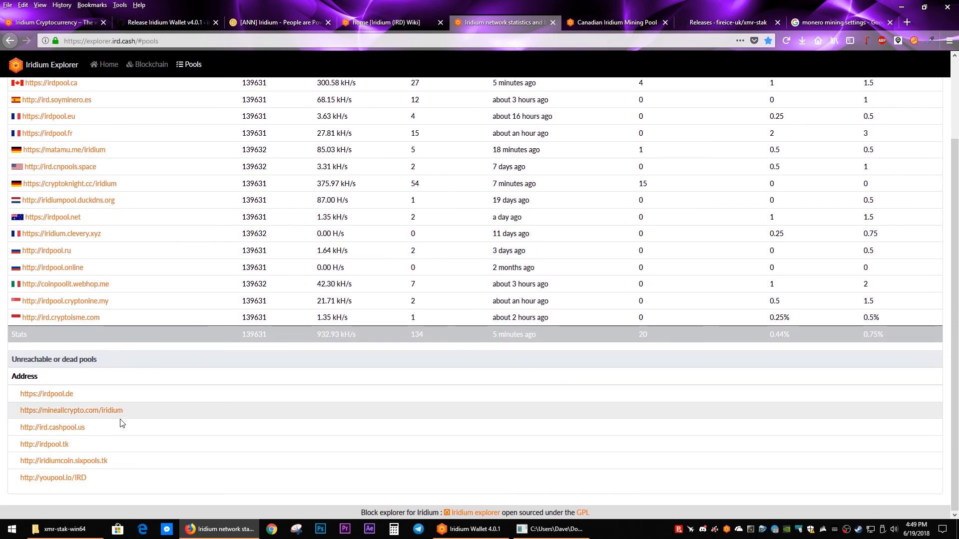
pyautogui.scroll(2, 150, 437)
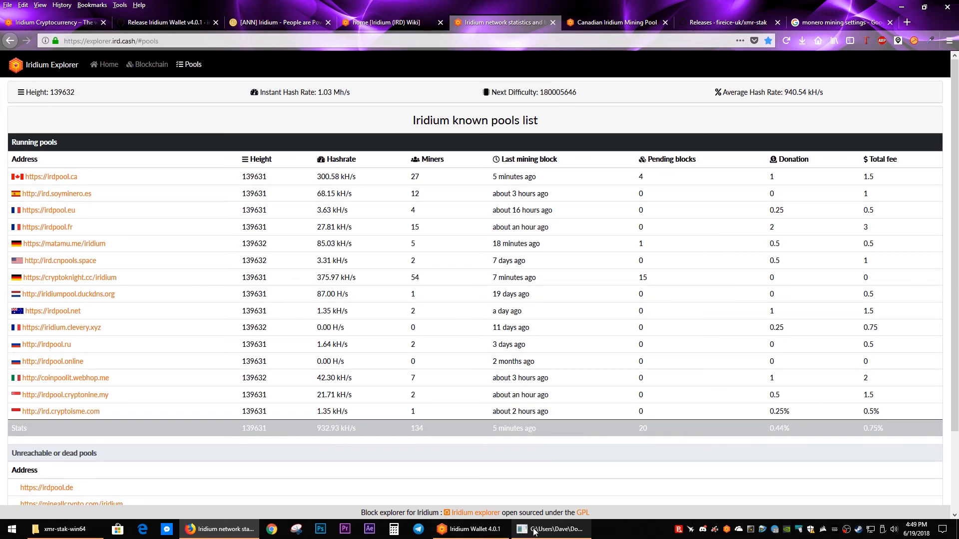
pyautogui.click(550, 529)
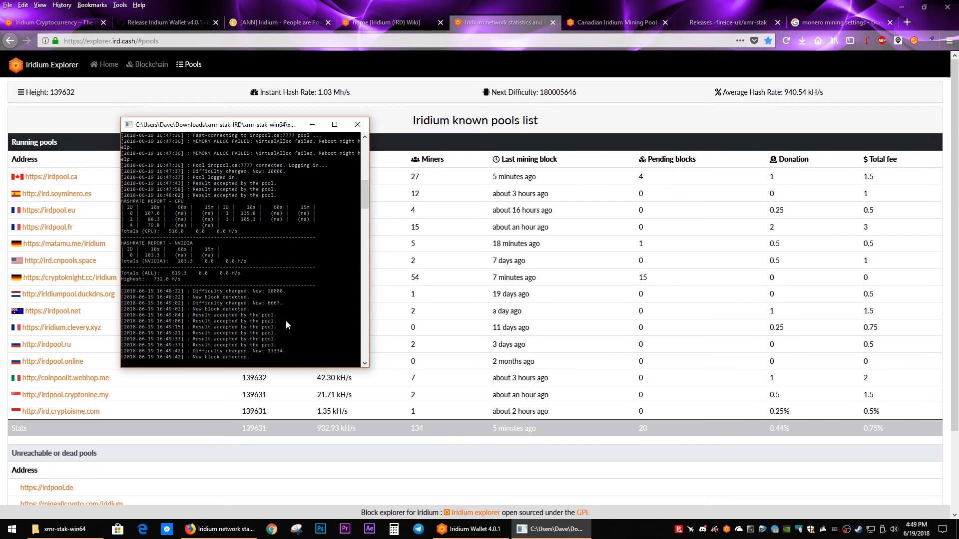
pyautogui.click(481, 24)
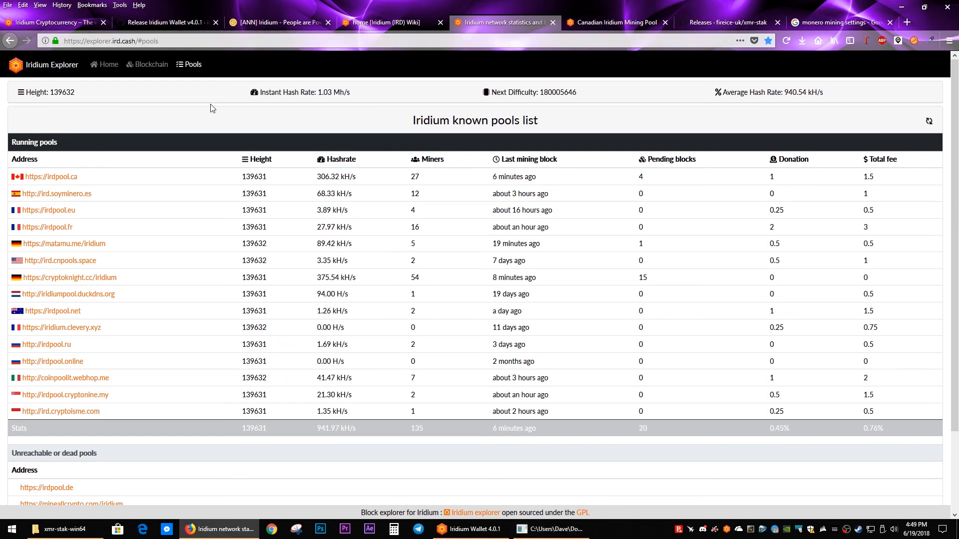